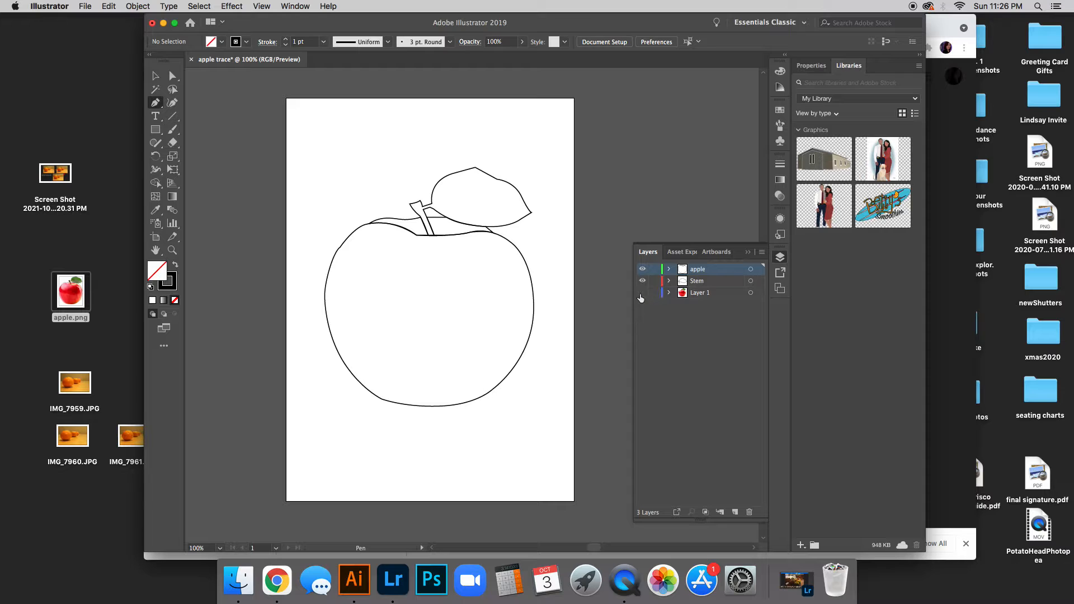
Step: Show and hide the apple photo layer beneath the finished outline to compare the two
{"action": "left_click", "coordinate": [642, 294]}
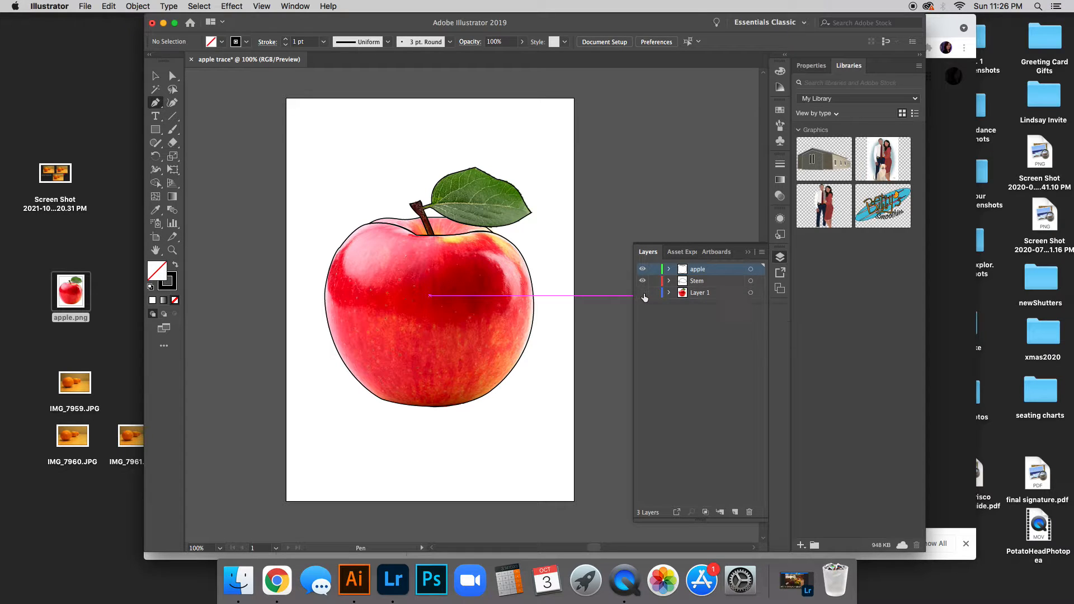
{"action": "left_click", "coordinate": [643, 294]}
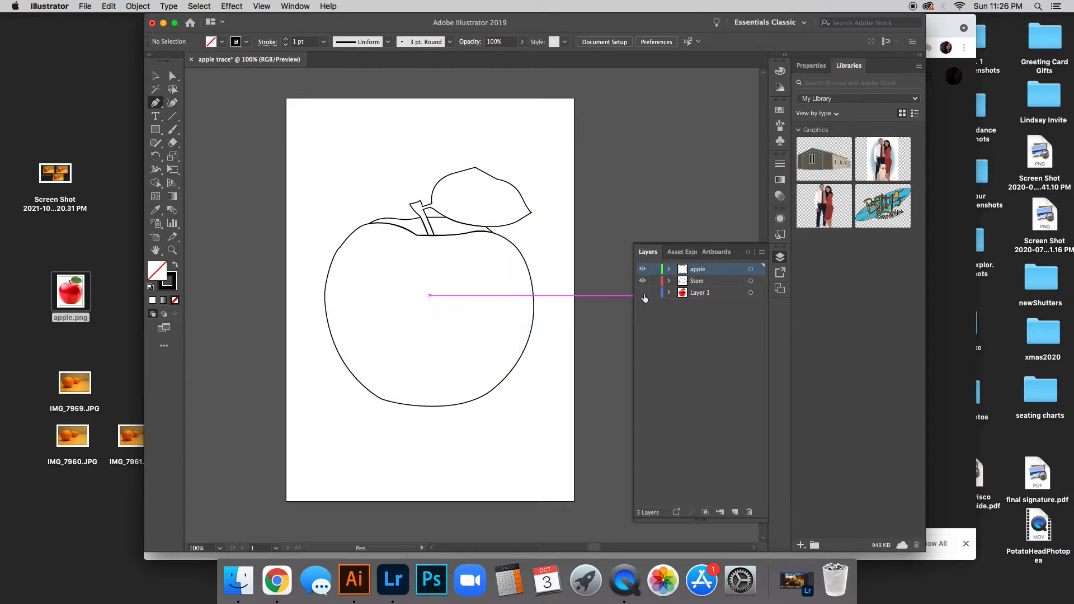
{"action": "left_click", "coordinate": [782, 260]}
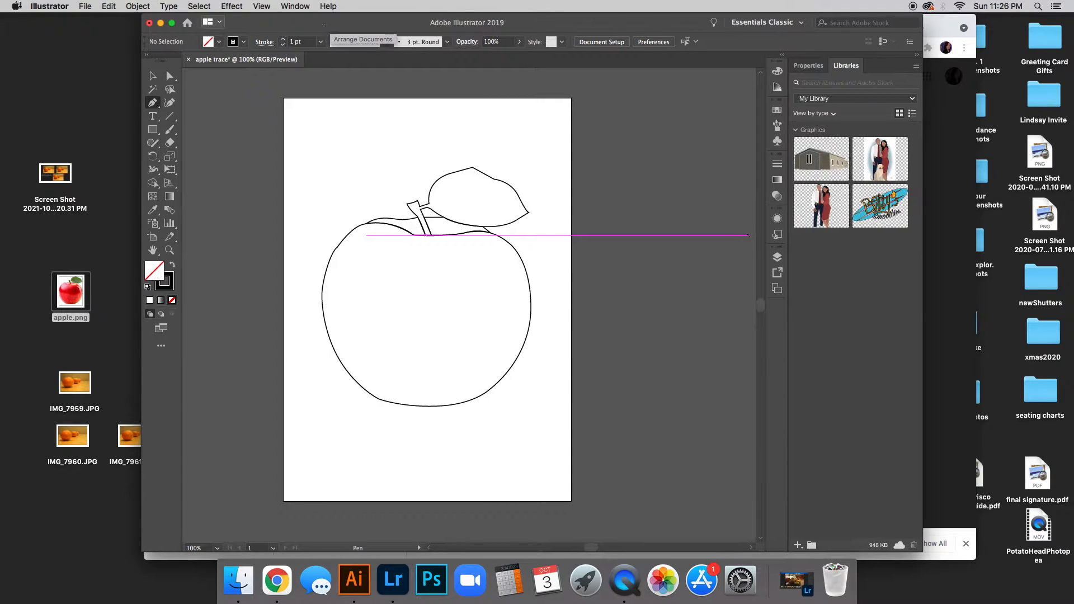
Step: Create a new 5 x 7 in portrait document named Apple Outline
{"action": "left_click", "coordinate": [85, 7]}
{"action": "left_click", "coordinate": [96, 20]}
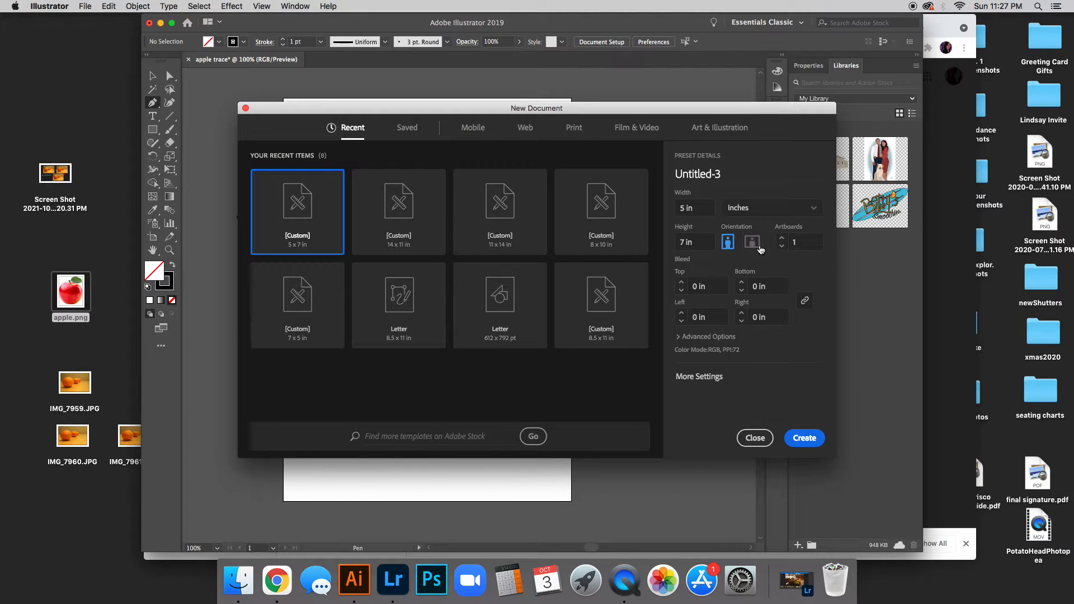
{"action": "triple_click", "coordinate": [717, 173]}
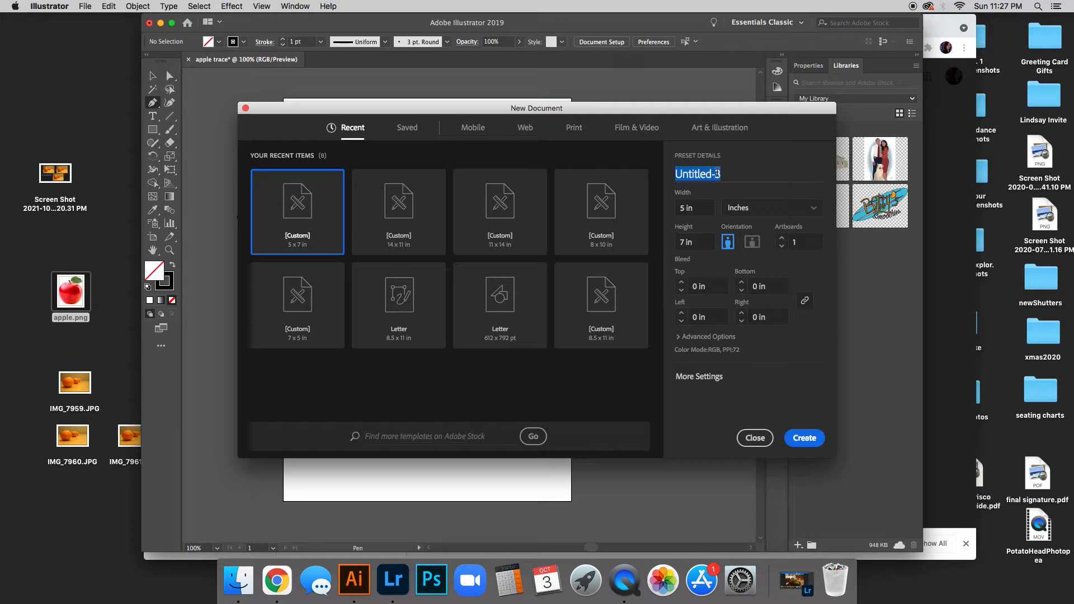
{"action": "type", "text": "Apple Outline"}
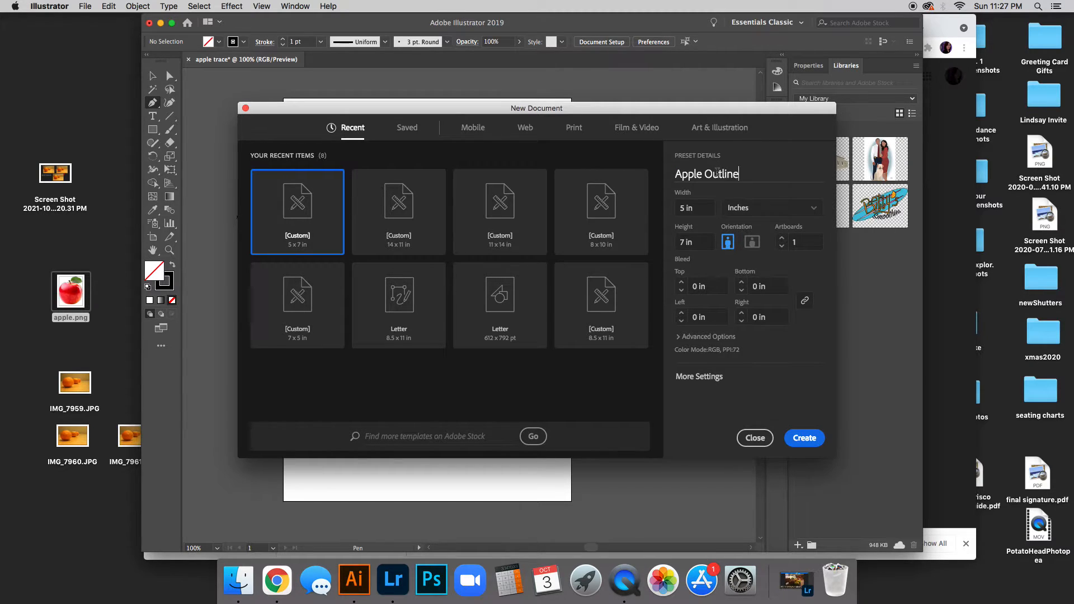
{"action": "left_click", "coordinate": [805, 437]}
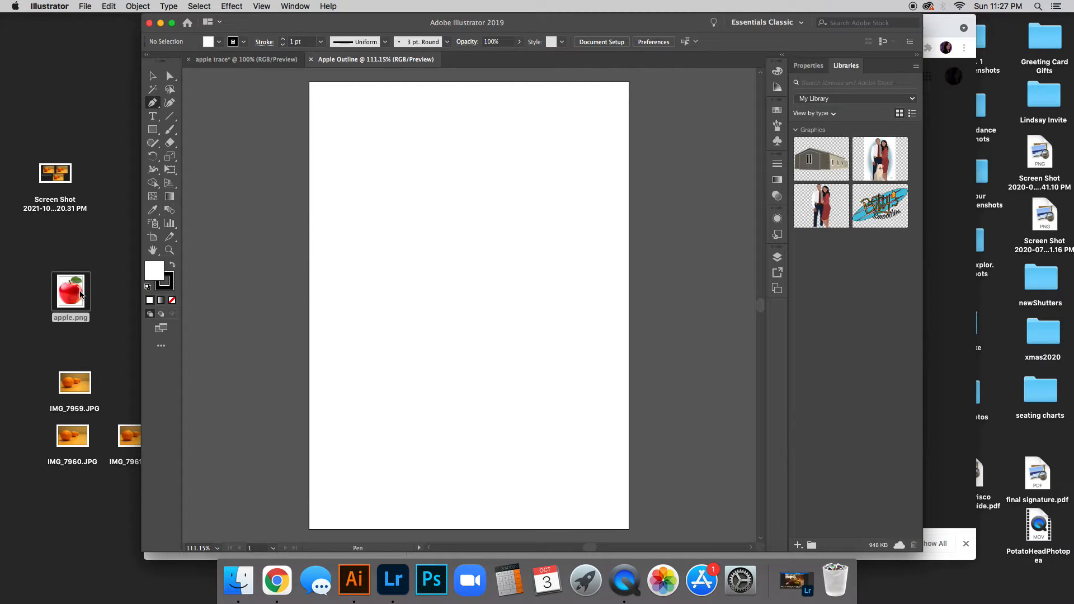
Step: Place apple.png from the desktop, scale it down to fit the artboard width and centre it on the page
{"action": "left_click_drag", "start_coordinate": [76, 297], "coordinate": [489, 267]}
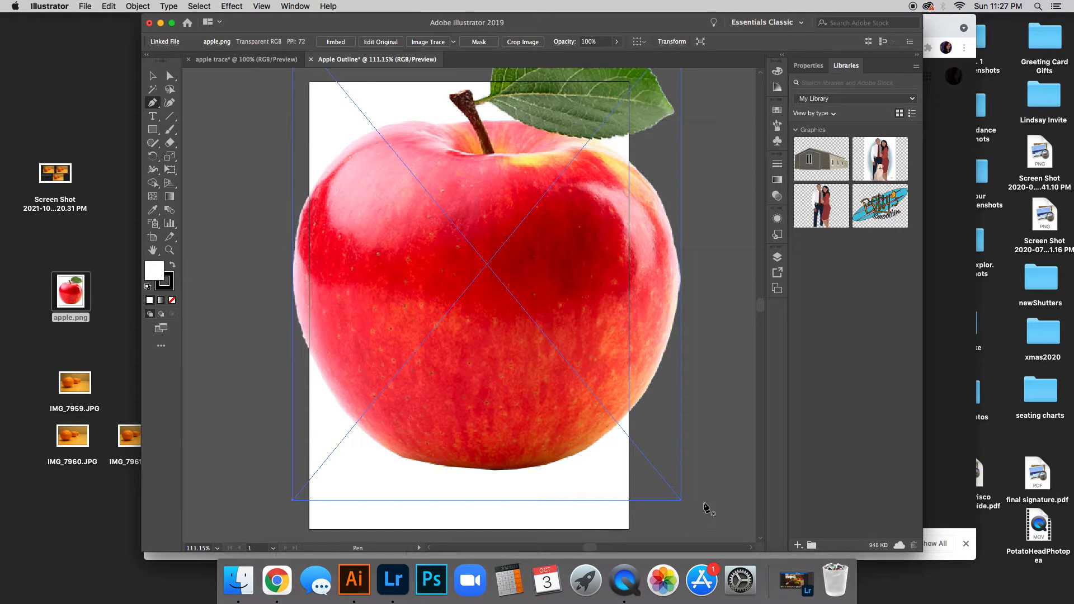
{"action": "left_click", "coordinate": [152, 76]}
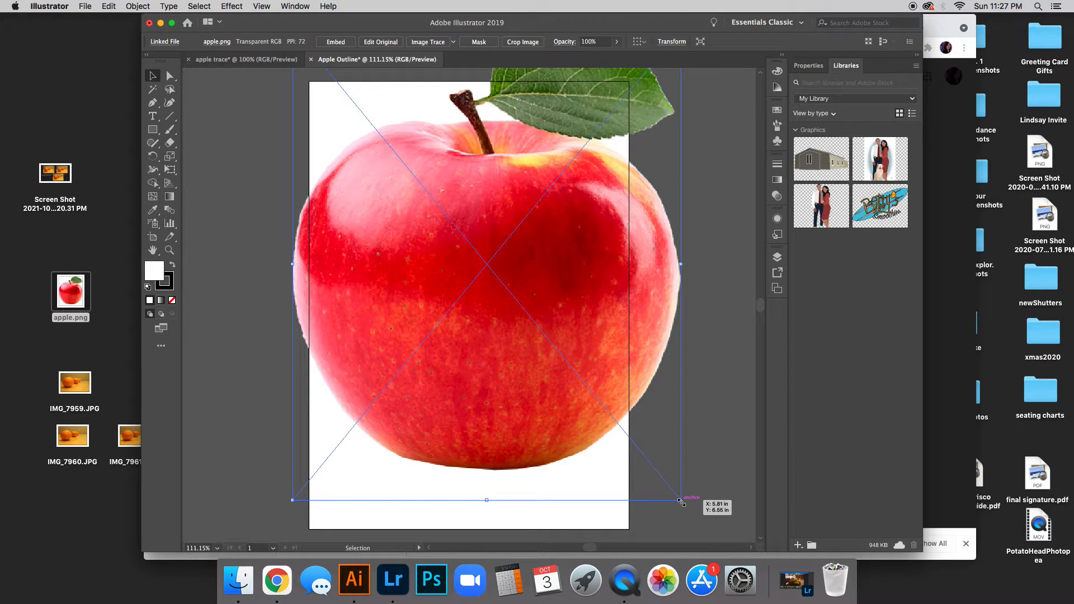
{"action": "left_click_drag", "start_coordinate": [681, 502], "coordinate": [559, 352]}
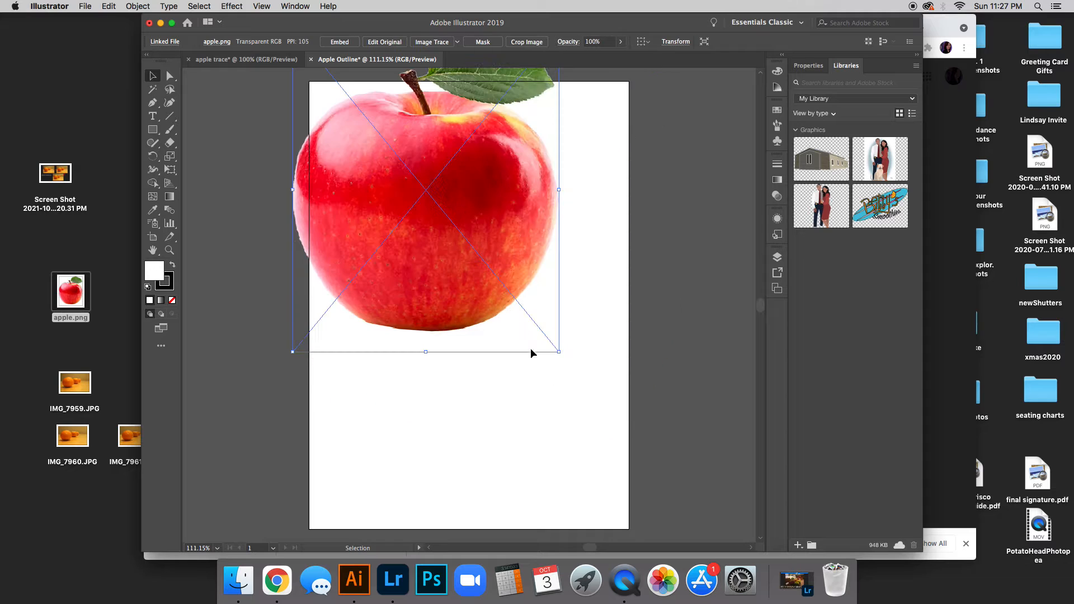
{"action": "left_click_drag", "start_coordinate": [484, 222], "coordinate": [540, 315]}
{"action": "left_click", "coordinate": [664, 301]}
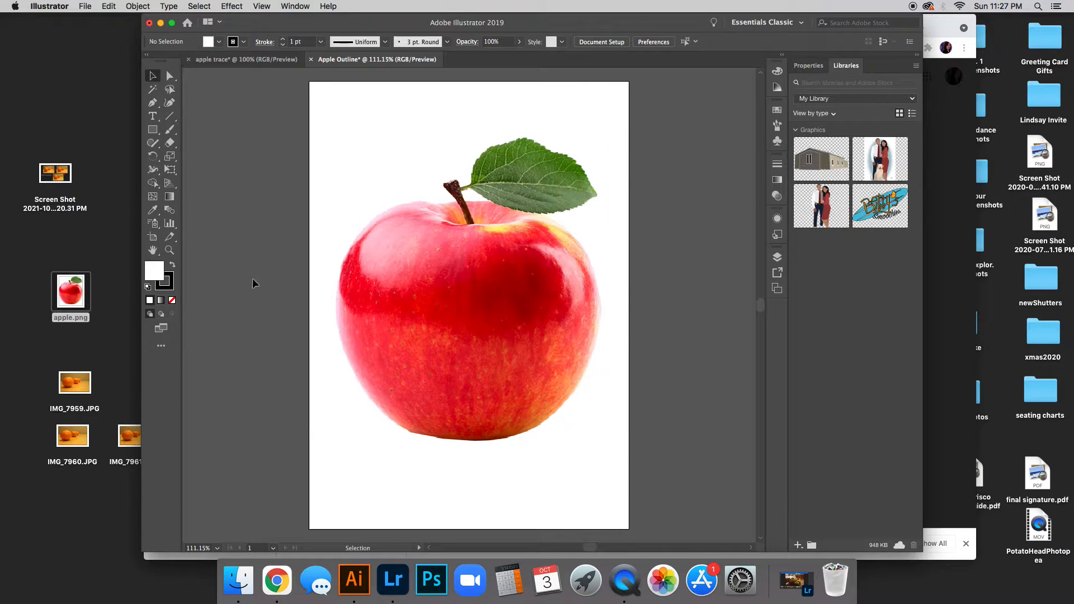
Step: Add a new layer above Layer 1 and name it Stem
{"action": "left_click", "coordinate": [778, 258]}
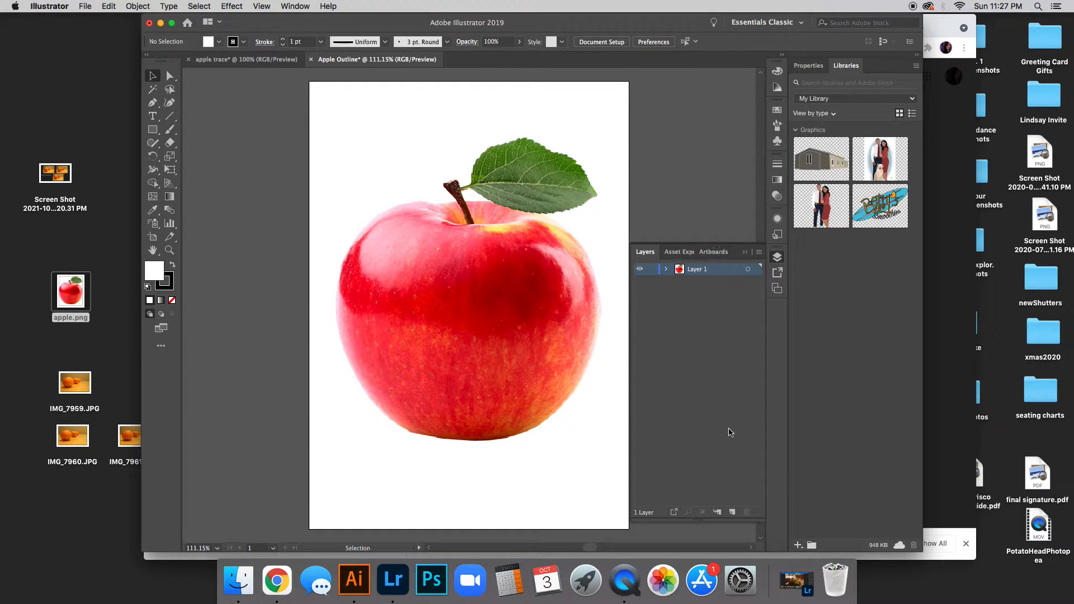
{"action": "left_click", "coordinate": [732, 513]}
{"action": "double_click", "coordinate": [707, 271]}
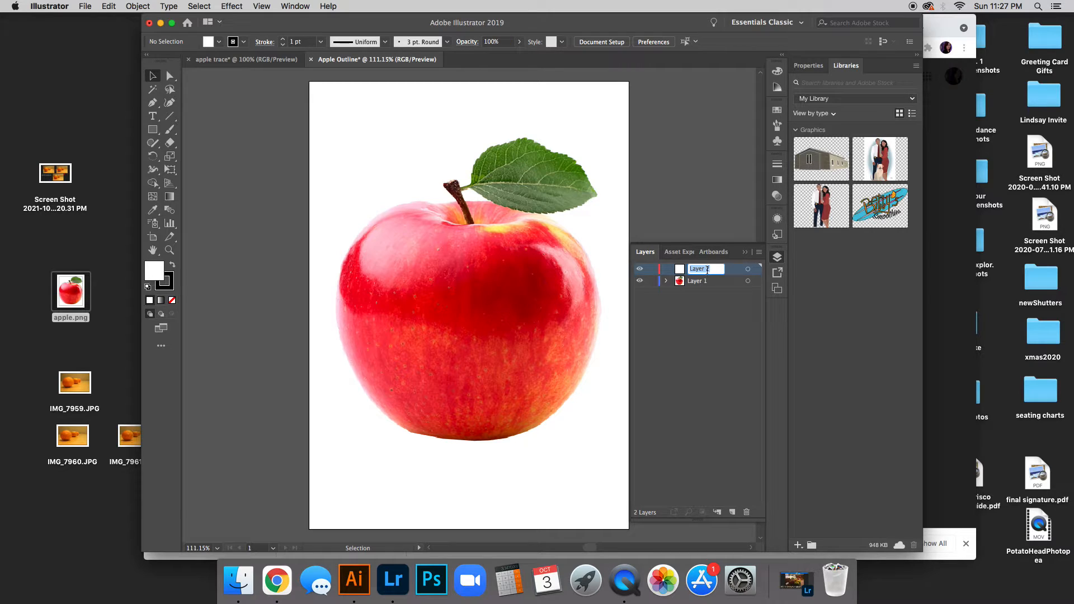
{"action": "type", "text": "Stem"}
{"action": "key", "text": "Return"}
{"action": "left_click", "coordinate": [315, 179]}
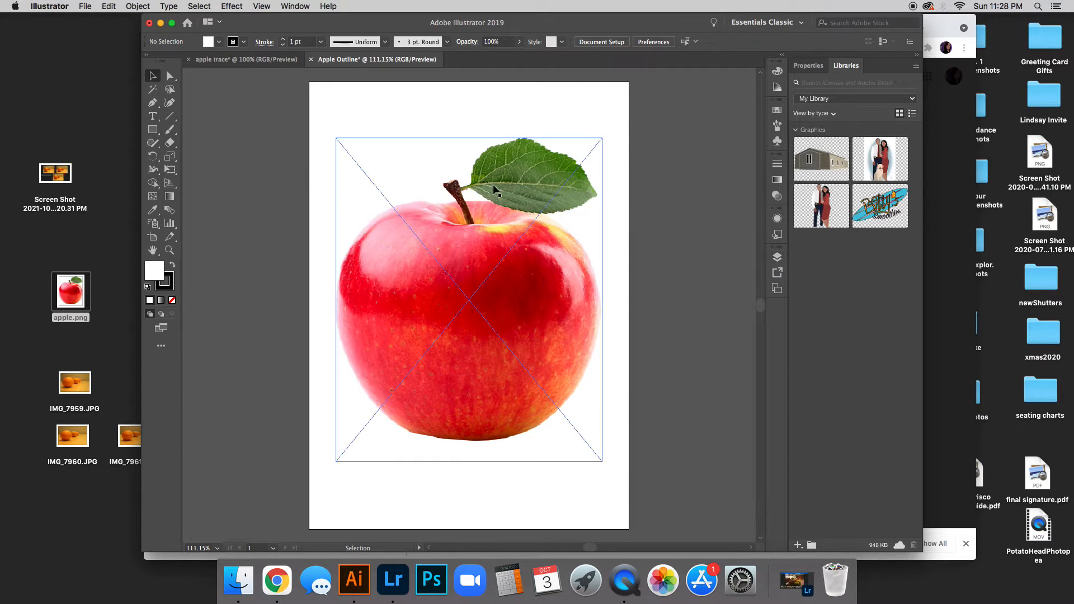
Step: Trace the left edge of the apple's stem with the Pen tool, from its upper tip down to its base
{"action": "key", "text": "super+equal"}
{"action": "key", "text": "super+equal"}
{"action": "scroll", "coordinate": [642, 261], "scroll_direction": "up", "scroll_amount": 5}
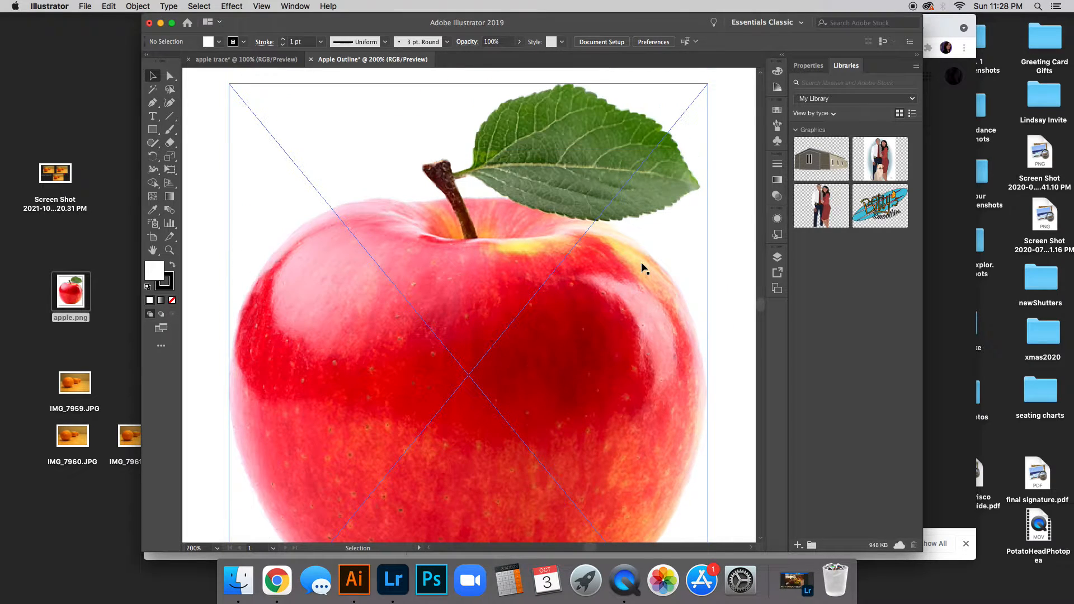
{"action": "scroll", "coordinate": [648, 272], "scroll_direction": "up", "scroll_amount": 1}
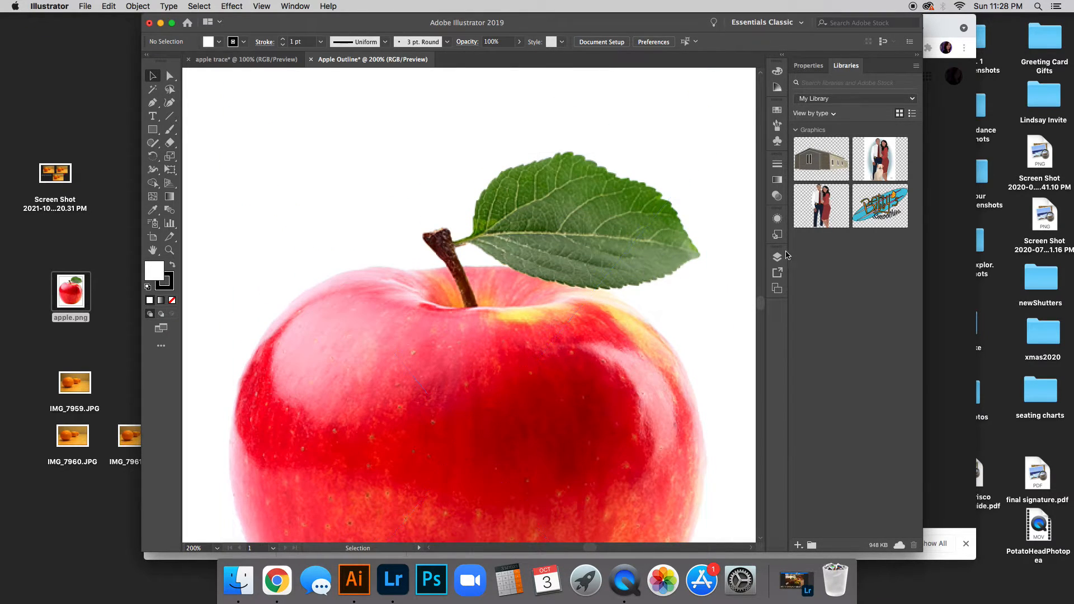
{"action": "left_click", "coordinate": [154, 104]}
{"action": "left_click", "coordinate": [423, 236]}
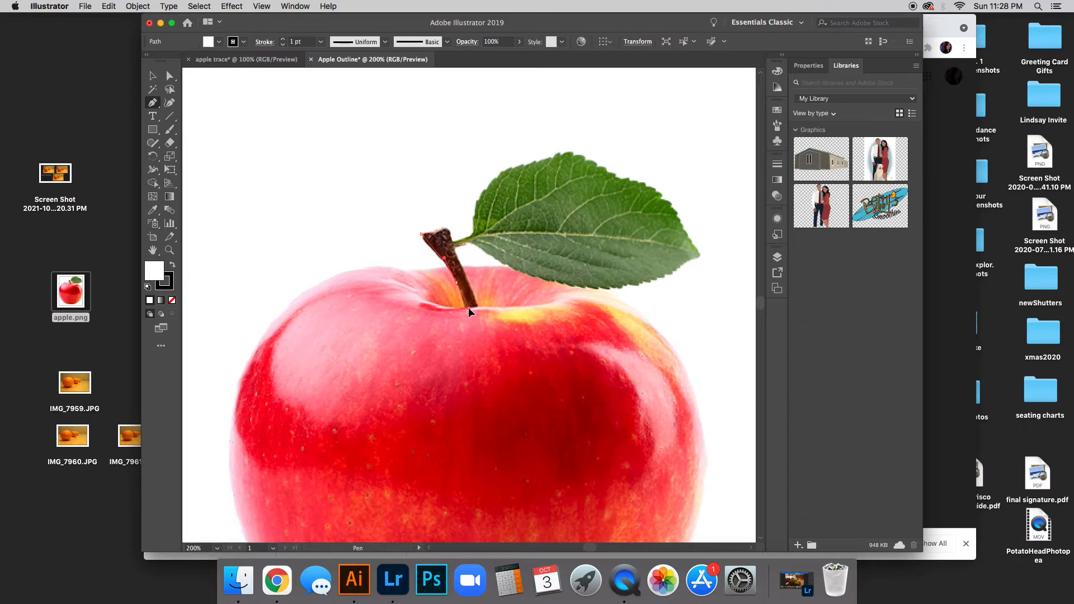
{"action": "left_click", "coordinate": [468, 307]}
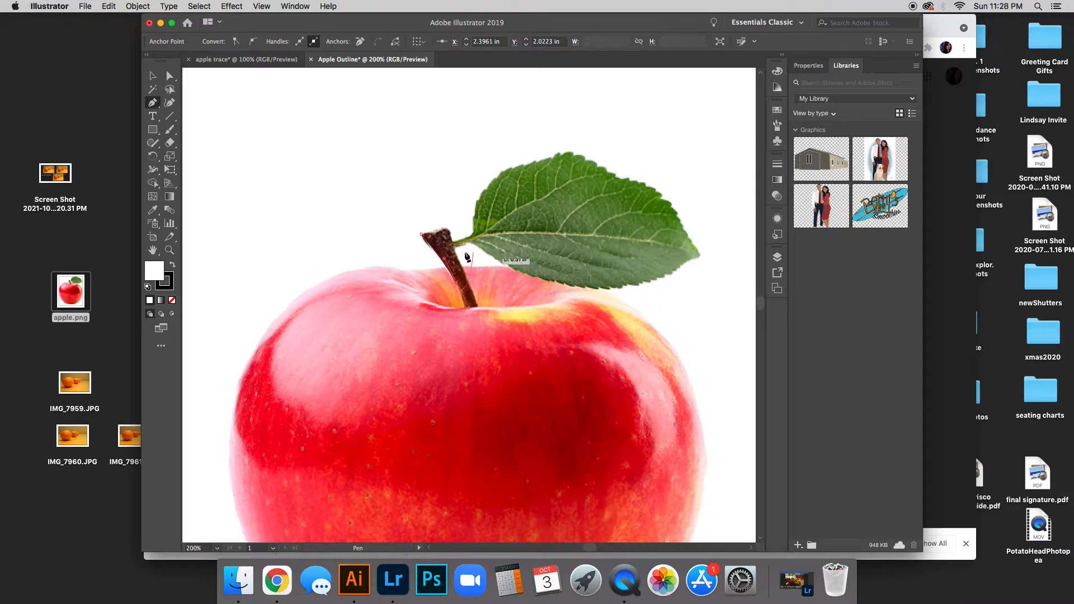
{"action": "left_click", "coordinate": [444, 259]}
{"action": "left_click", "coordinate": [465, 307]}
{"action": "left_click", "coordinate": [467, 317]}
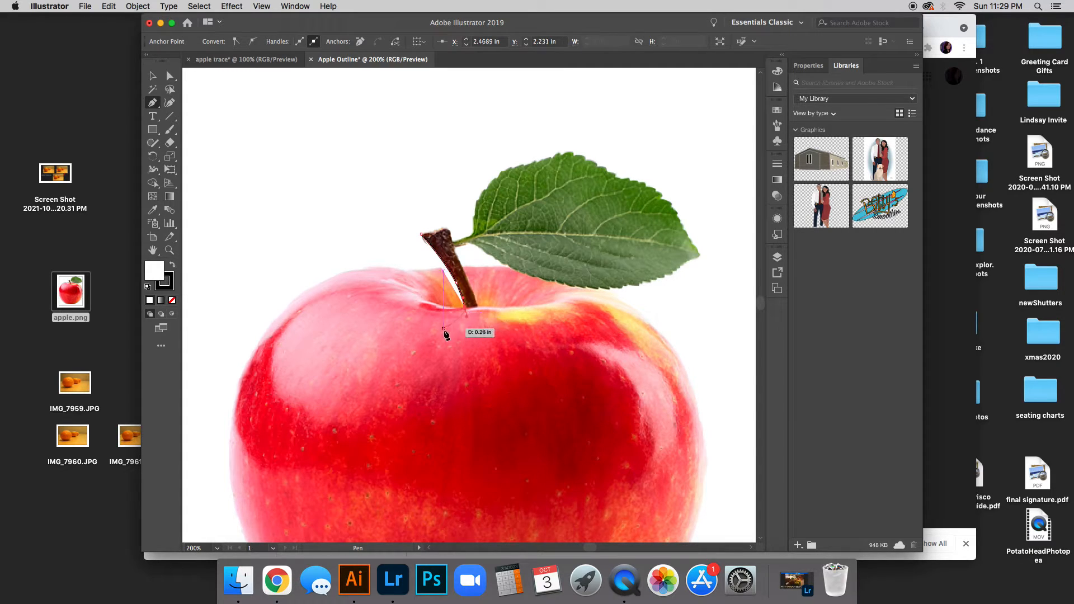
Step: Set the stem path's fill to None, keeping the black stroke
{"action": "left_click_drag", "start_coordinate": [532, 335], "coordinate": [161, 292]}
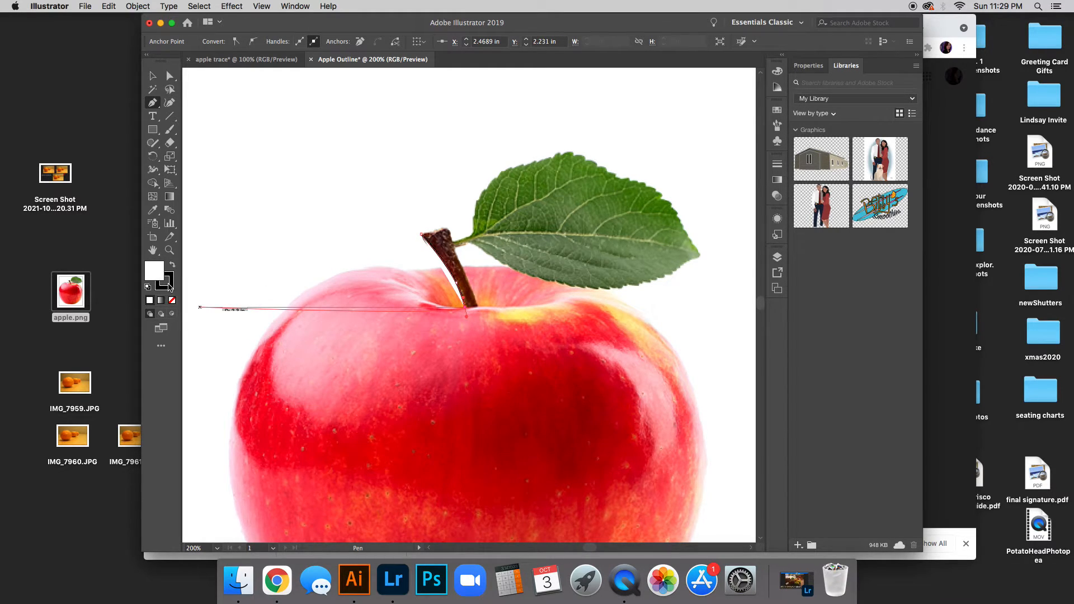
{"action": "left_click", "coordinate": [169, 288]}
{"action": "left_click", "coordinate": [151, 270]}
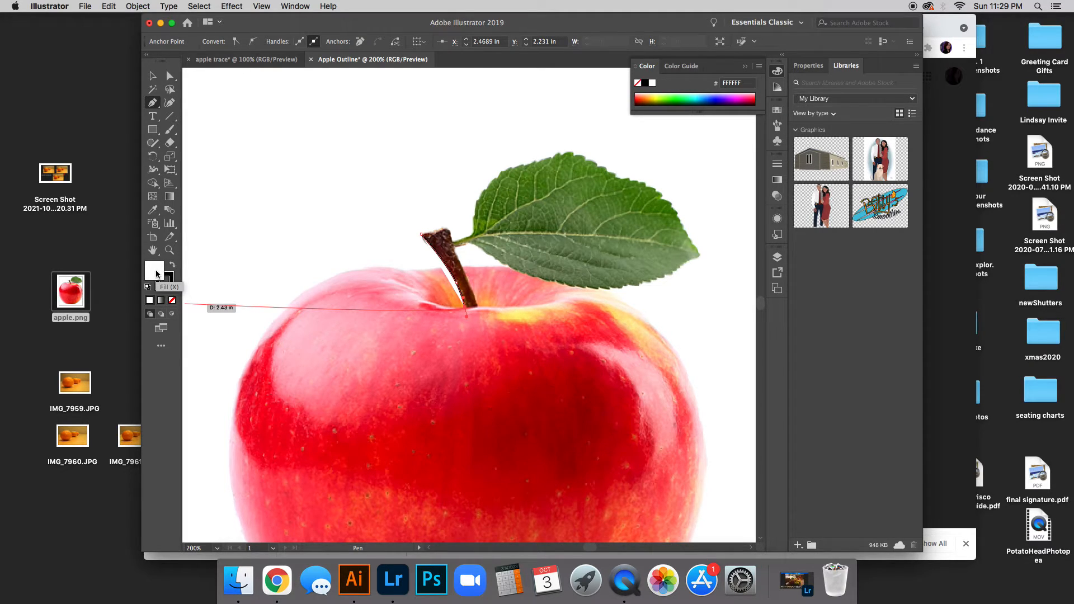
{"action": "left_click", "coordinate": [173, 301]}
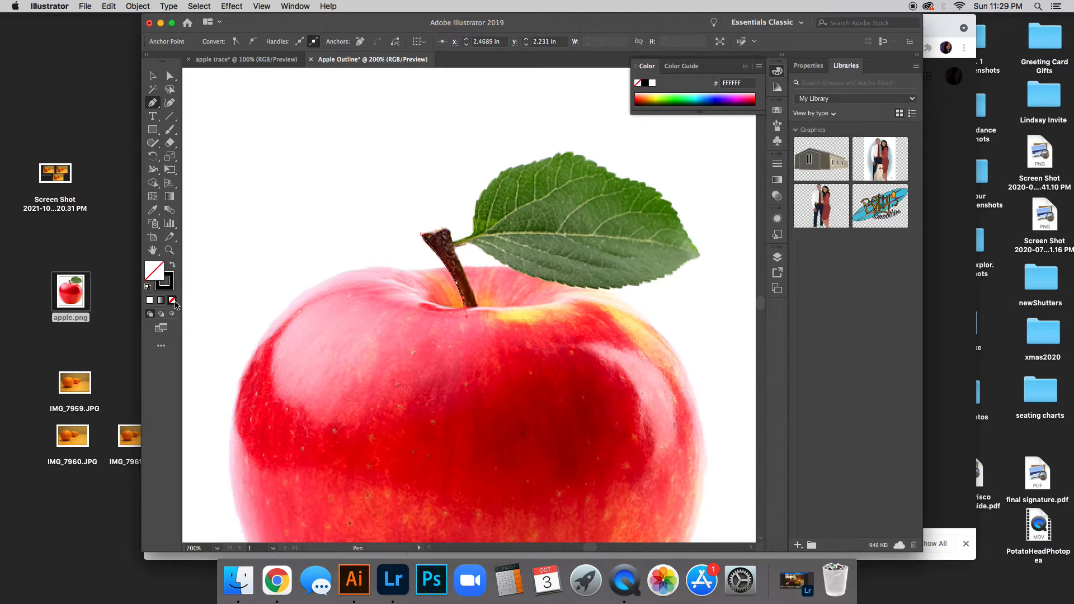
Step: Continue the path across the stem's base, up its right edge and along the leaf stalk's underside
{"action": "mouse_move", "coordinate": [464, 315]}
{"action": "left_mouse_down"}
{"action": "mouse_move", "coordinate": [470, 309]}
{"action": "mouse_move", "coordinate": [435, 309]}
{"action": "mouse_move", "coordinate": [475, 338]}
{"action": "mouse_move", "coordinate": [468, 312]}
{"action": "left_mouse_up"}
{"action": "left_click", "coordinate": [455, 248]}
{"action": "left_click", "coordinate": [471, 243]}
Step: Trace the leaf's lower edge with curved segments from the stalk to the pointed tip
{"action": "left_click", "coordinate": [577, 285]}
{"action": "left_click_drag", "start_coordinate": [577, 284], "coordinate": [578, 285]}
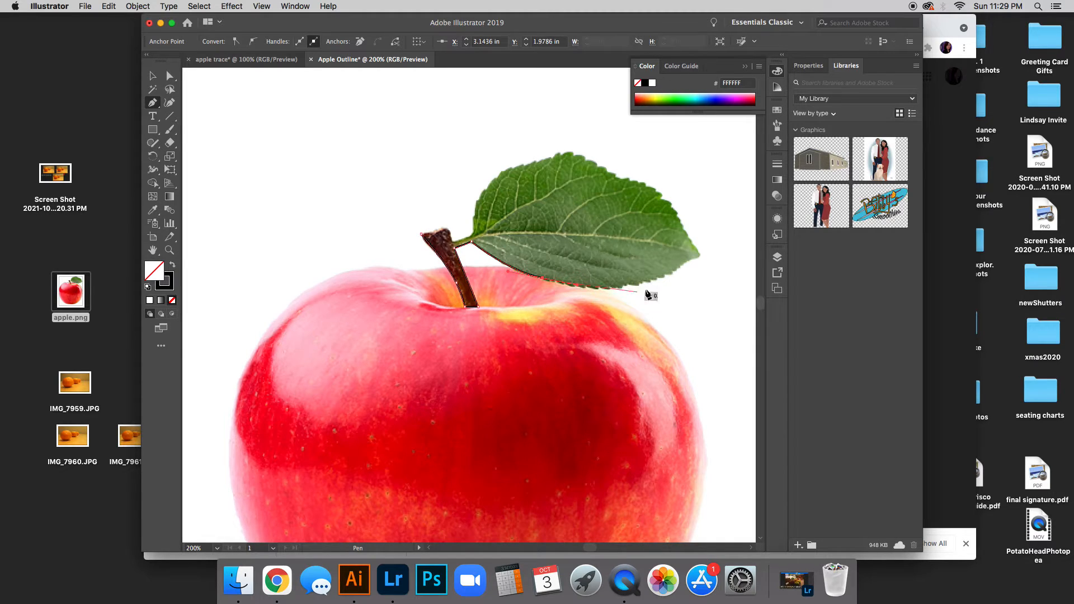
{"action": "left_click", "coordinate": [543, 278]}
{"action": "left_click_drag", "start_coordinate": [639, 284], "coordinate": [703, 261]}
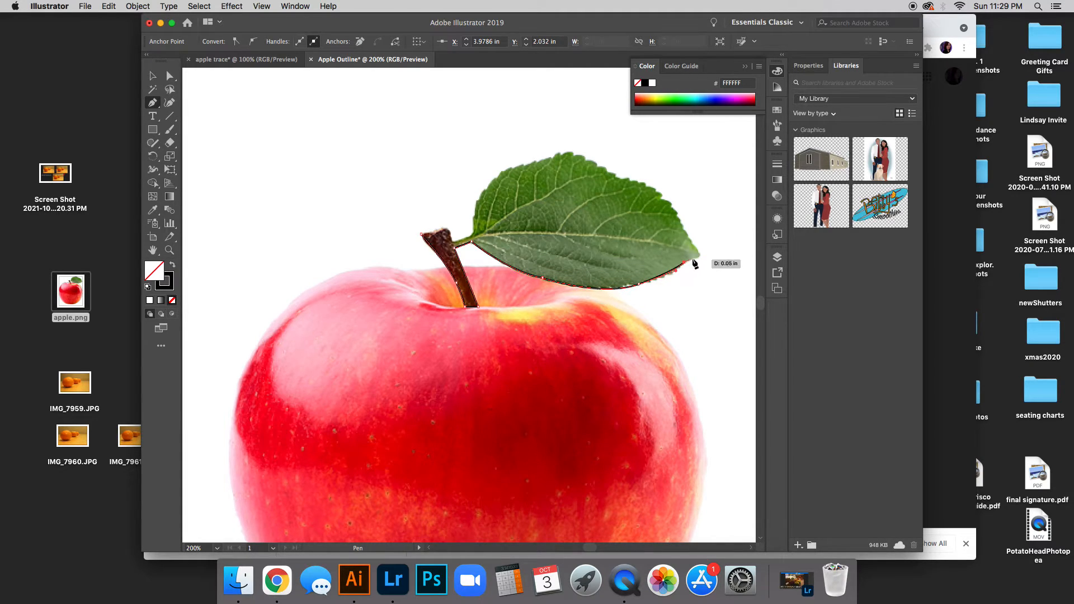
Step: Trace the leaf's upper edge from the pointed tip over its peak and back down to the stalk
{"action": "left_click", "coordinate": [677, 218]}
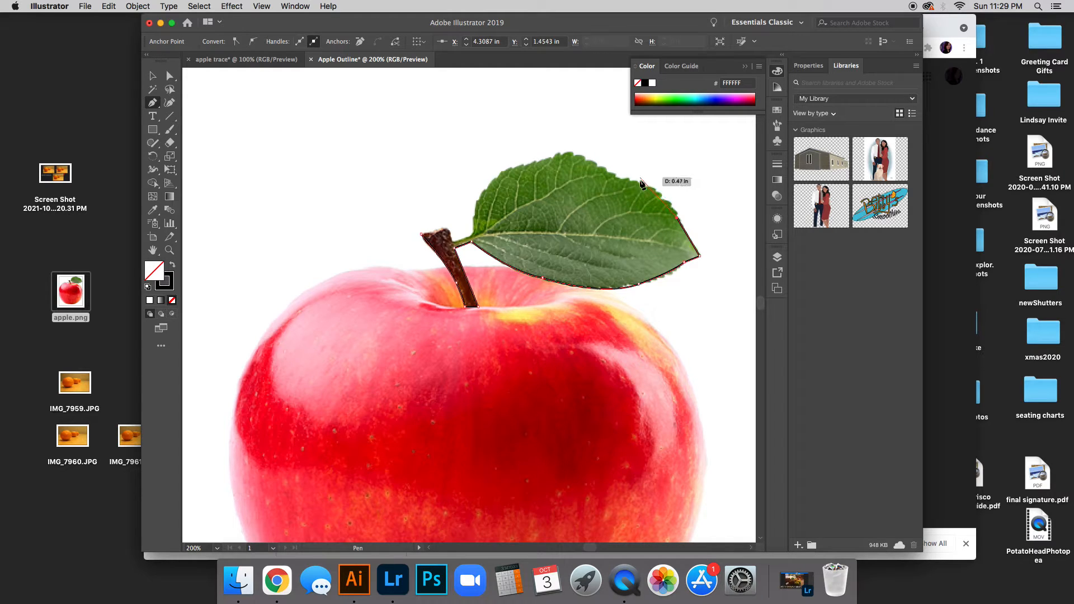
{"action": "left_click", "coordinate": [659, 200]}
{"action": "left_click_drag", "start_coordinate": [639, 196], "coordinate": [641, 196]}
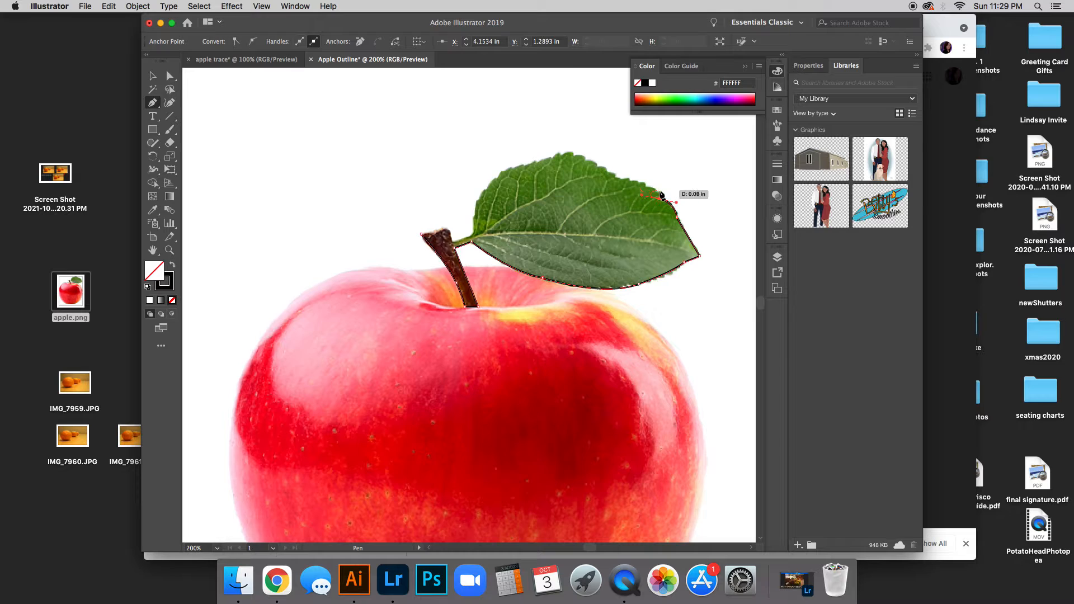
{"action": "left_click", "coordinate": [659, 199]}
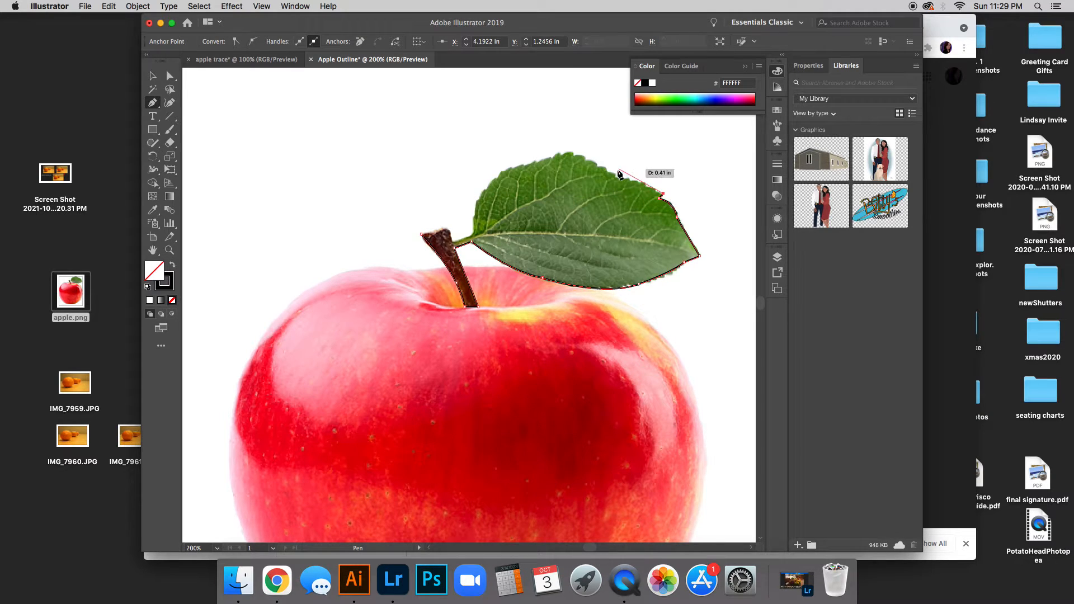
{"action": "left_click", "coordinate": [585, 152]}
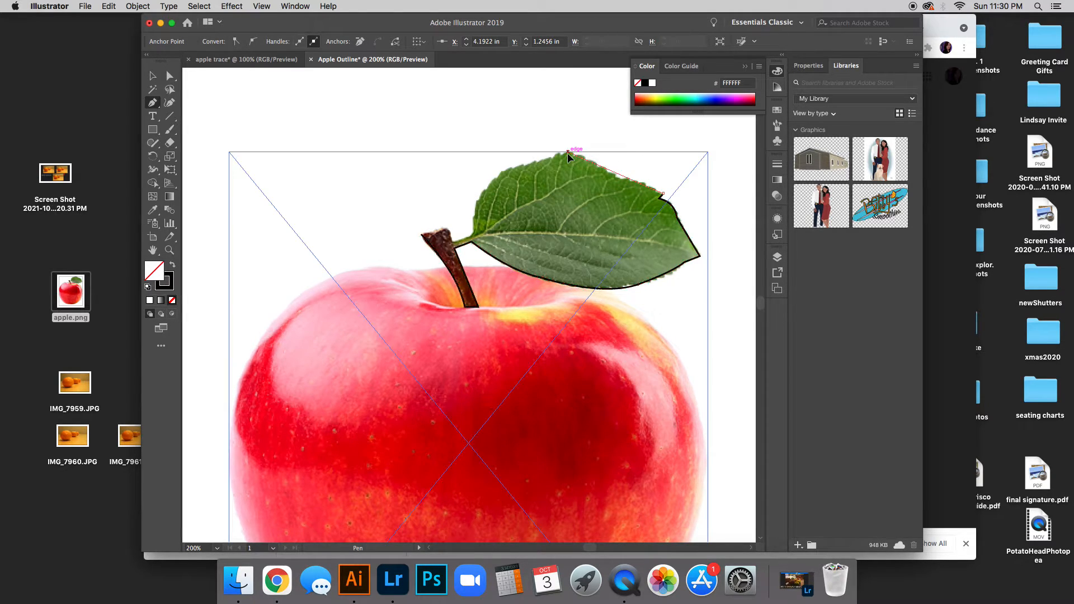
{"action": "left_click_drag", "start_coordinate": [567, 151], "coordinate": [530, 134]}
{"action": "left_click", "coordinate": [500, 172]}
{"action": "left_click_drag", "start_coordinate": [474, 235], "coordinate": [474, 275]}
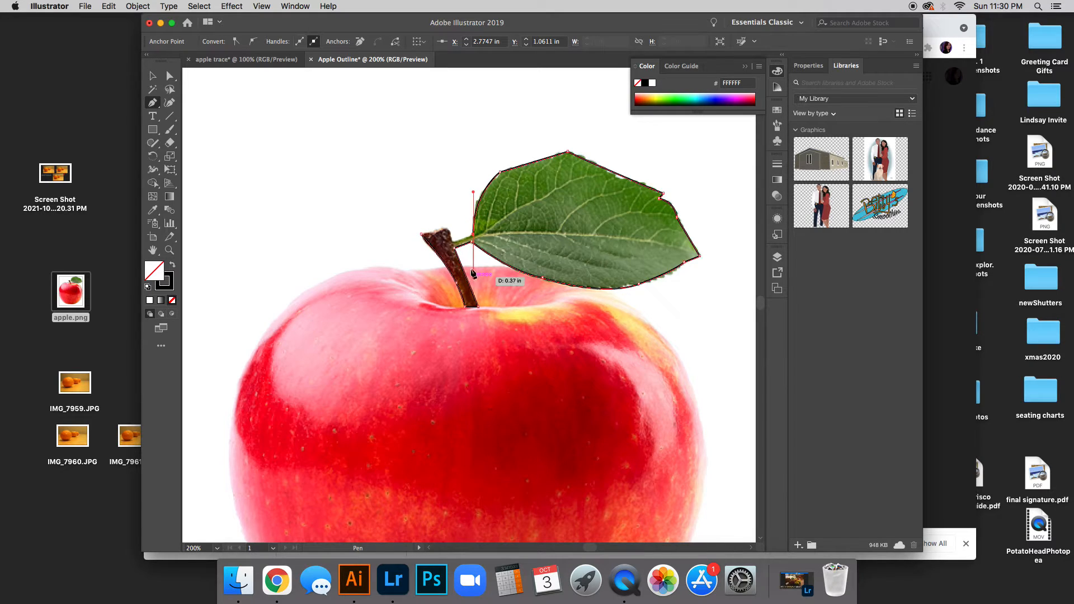
{"action": "left_click", "coordinate": [474, 235]}
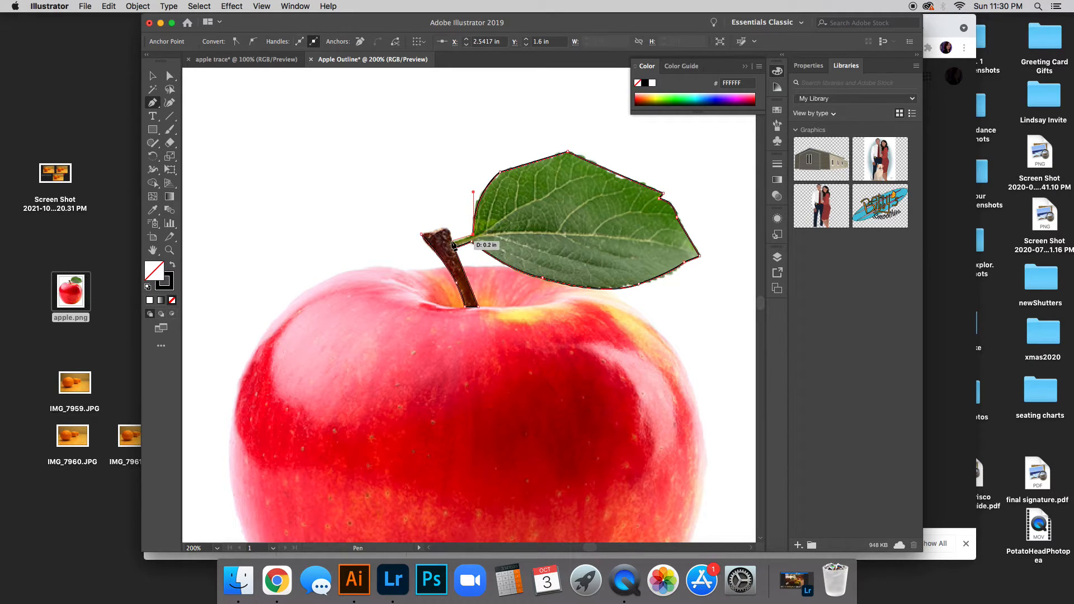
Step: Trace the stalk's upper side and the top of the stem, closing the path at its starting point
{"action": "left_click", "coordinate": [453, 244]}
{"action": "mouse_move", "coordinate": [442, 229]}
{"action": "left_mouse_down"}
{"action": "mouse_move", "coordinate": [429, 228]}
{"action": "mouse_move", "coordinate": [434, 235]}
{"action": "left_mouse_up"}
{"action": "left_click", "coordinate": [443, 230]}
{"action": "left_click", "coordinate": [421, 234]}
{"action": "left_click", "coordinate": [414, 235], "text": "super"}
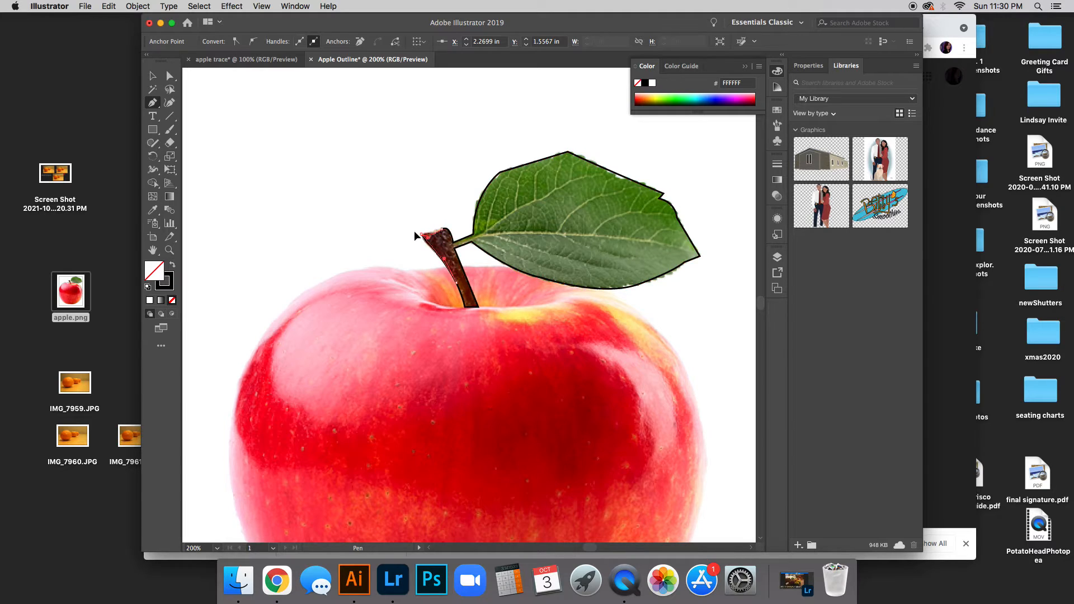
Step: Hide the photo on Layer 1 to examine the stem and leaf outline, and show it again
{"action": "key", "text": "super+a"}
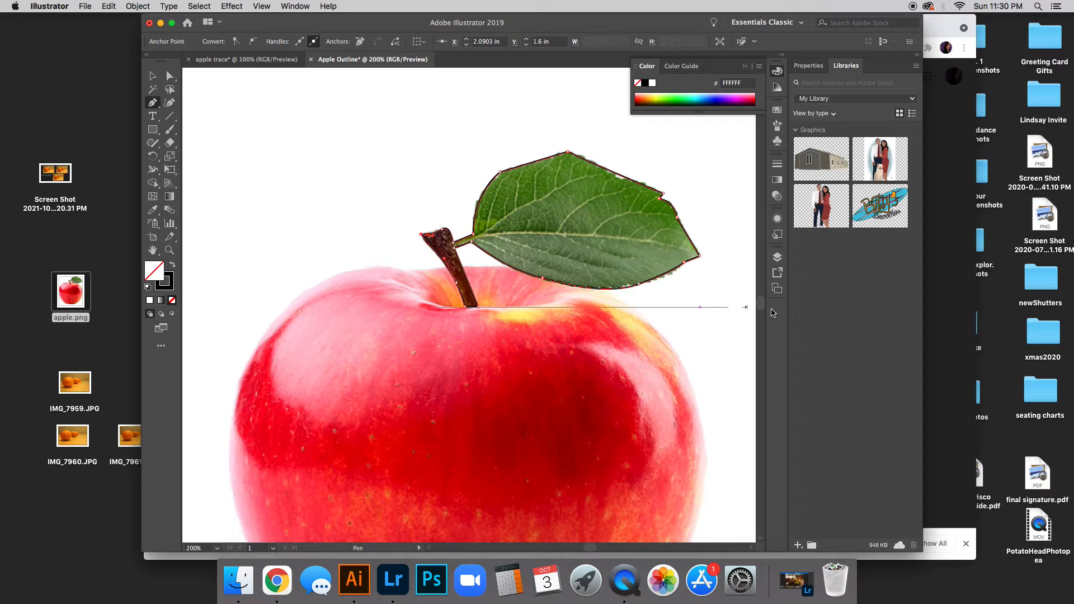
{"action": "left_click", "coordinate": [777, 257]}
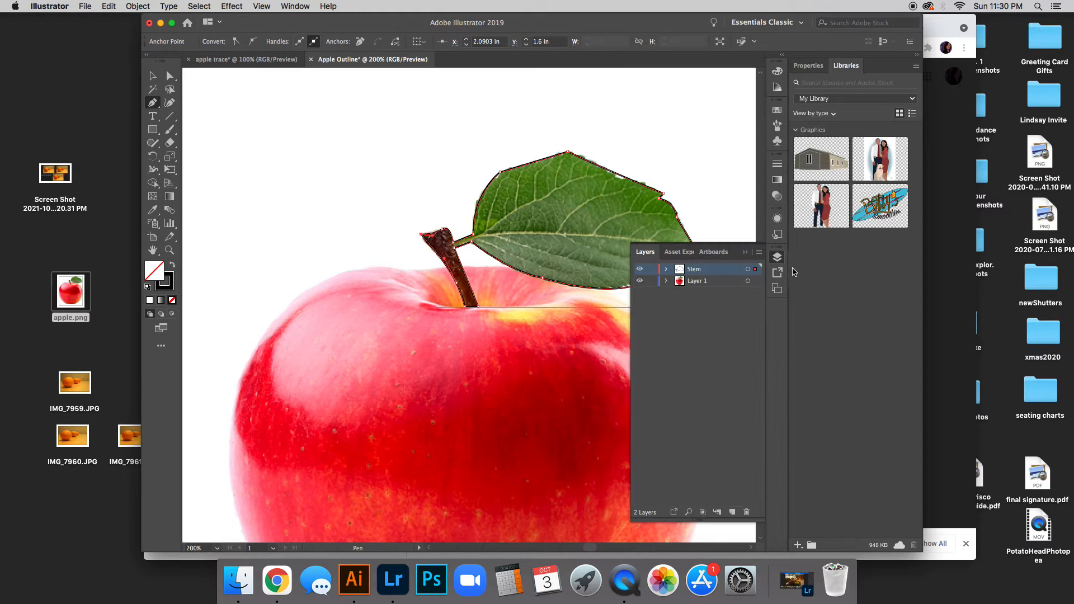
{"action": "left_click", "coordinate": [641, 281]}
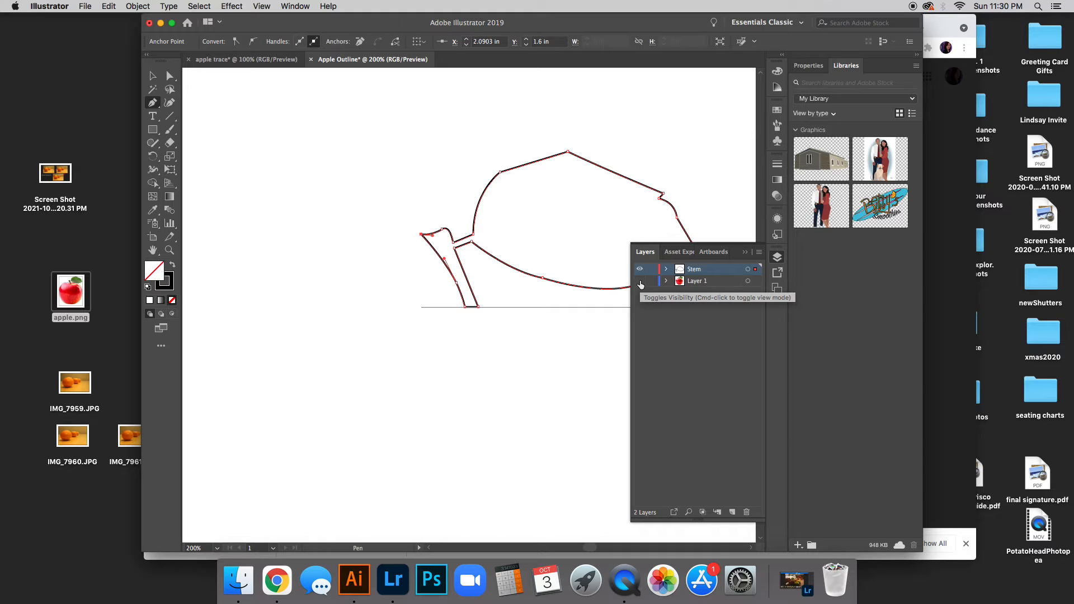
{"action": "left_click", "coordinate": [641, 282]}
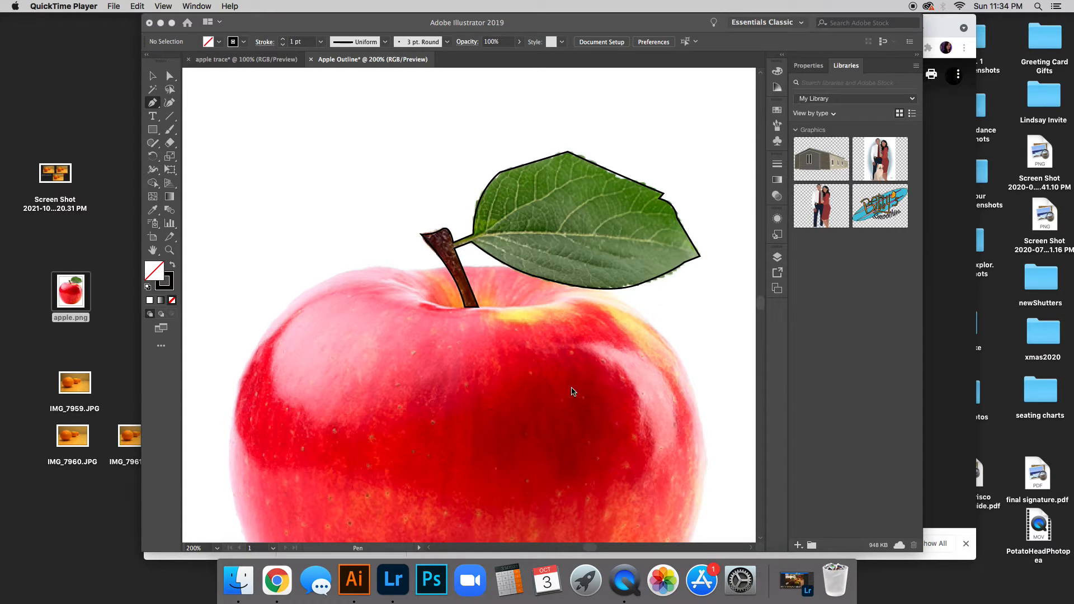
Step: Add a layer named Apple1 above the Stem layer, and lock the Stem layer and Layer 1
{"action": "scroll", "coordinate": [566, 313], "scroll_direction": "down", "scroll_amount": 5}
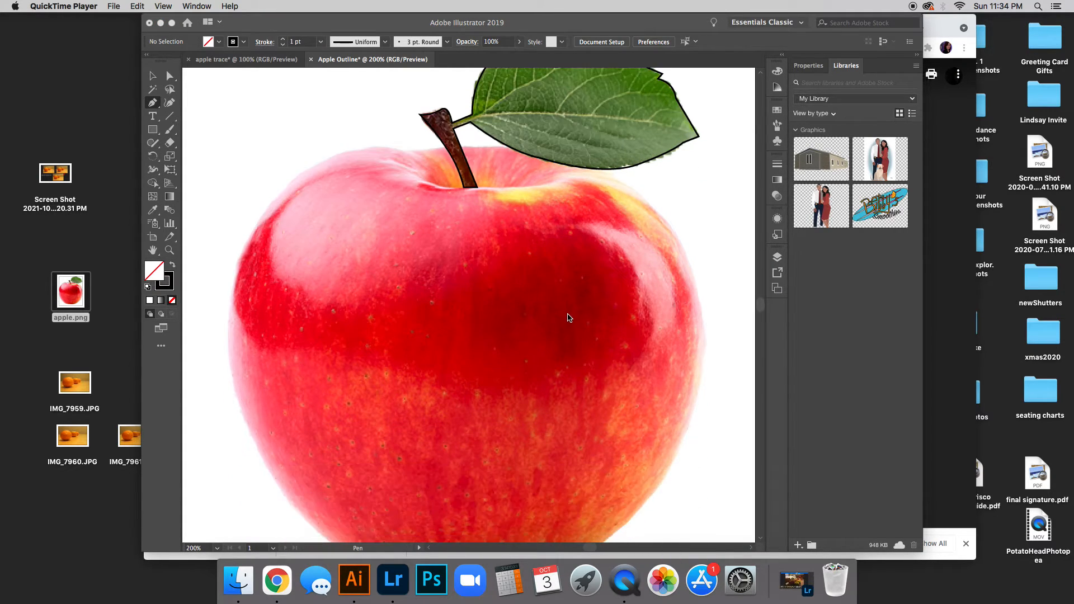
{"action": "scroll", "coordinate": [727, 274], "scroll_direction": "up", "scroll_amount": 2}
{"action": "left_click", "coordinate": [782, 258]}
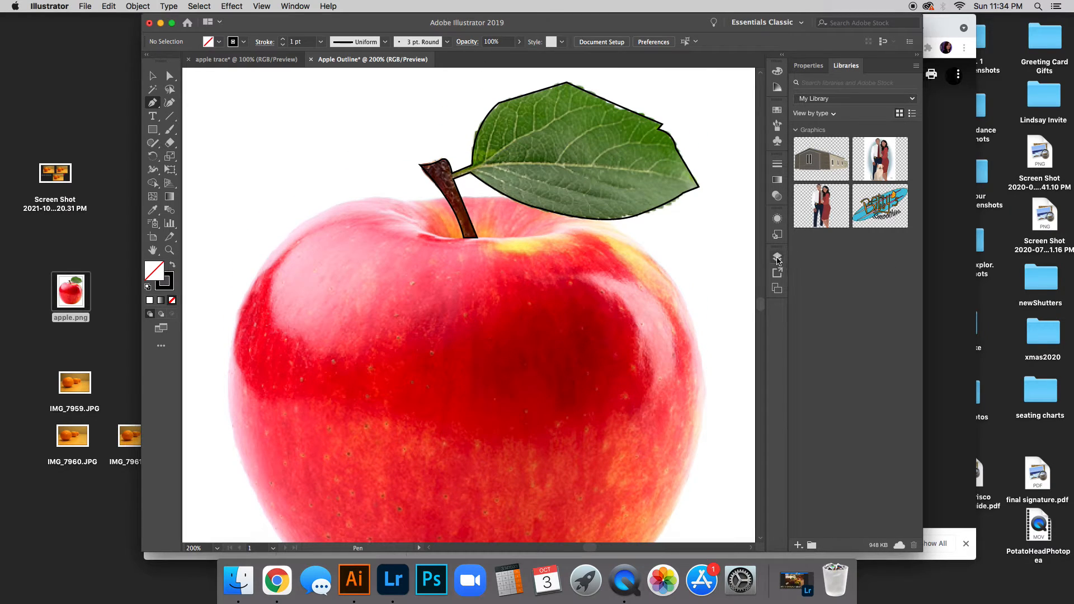
{"action": "left_click", "coordinate": [778, 257]}
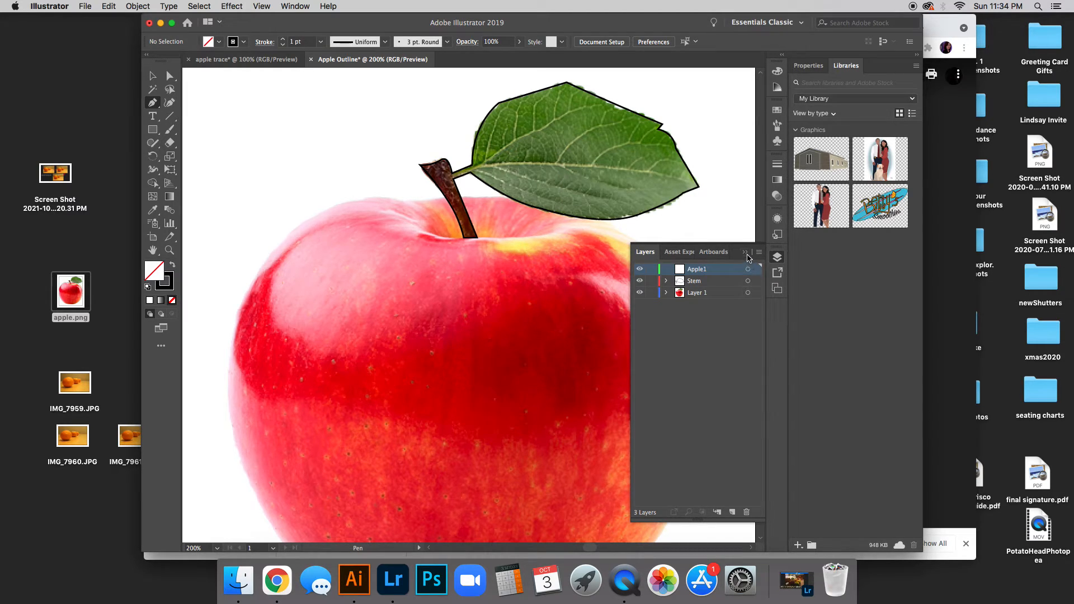
{"action": "left_click", "coordinate": [652, 292]}
{"action": "left_click", "coordinate": [457, 244]}
Step: Trace the apple's back rim with the Pen tool from the stem's left edge out to the upper left shoulder
{"action": "scroll", "coordinate": [411, 239], "scroll_direction": "up", "scroll_amount": 1}
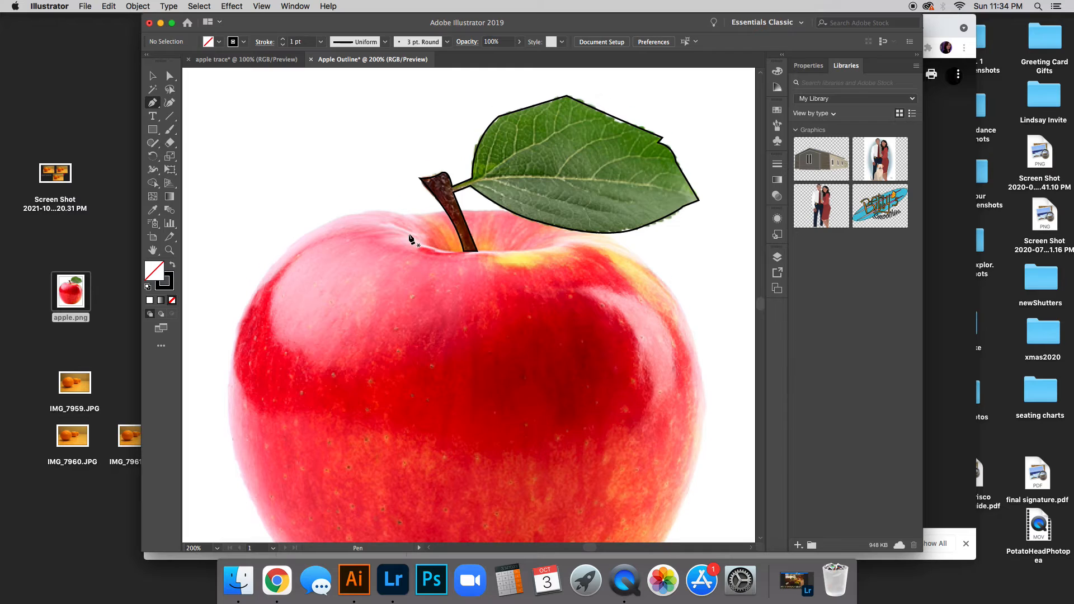
{"action": "key", "text": "super+="}
{"action": "scroll", "coordinate": [439, 290], "scroll_direction": "up", "scroll_amount": 5}
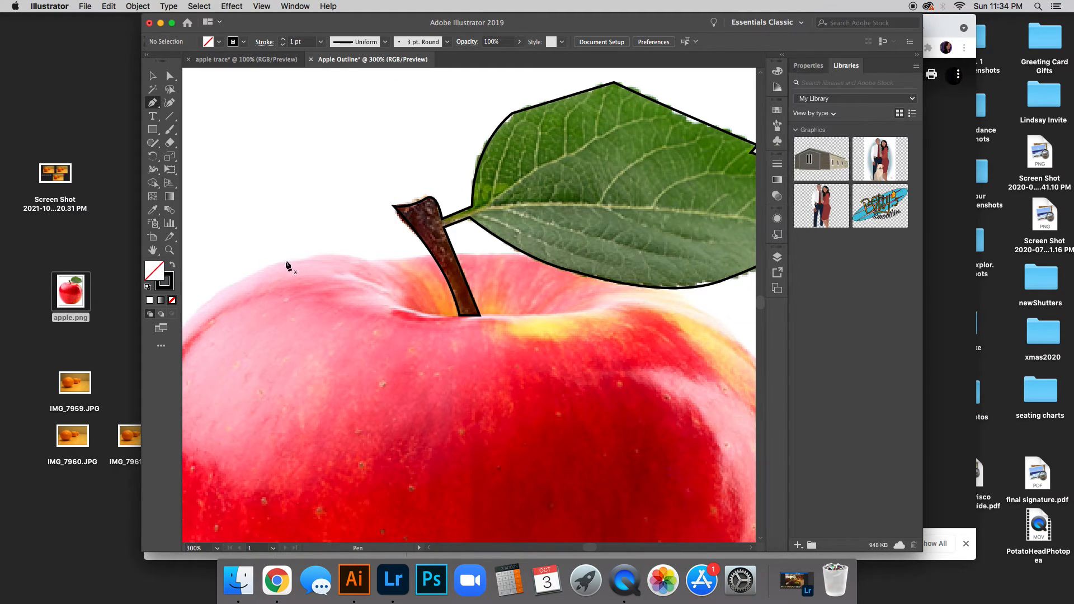
{"action": "left_click", "coordinate": [433, 255]}
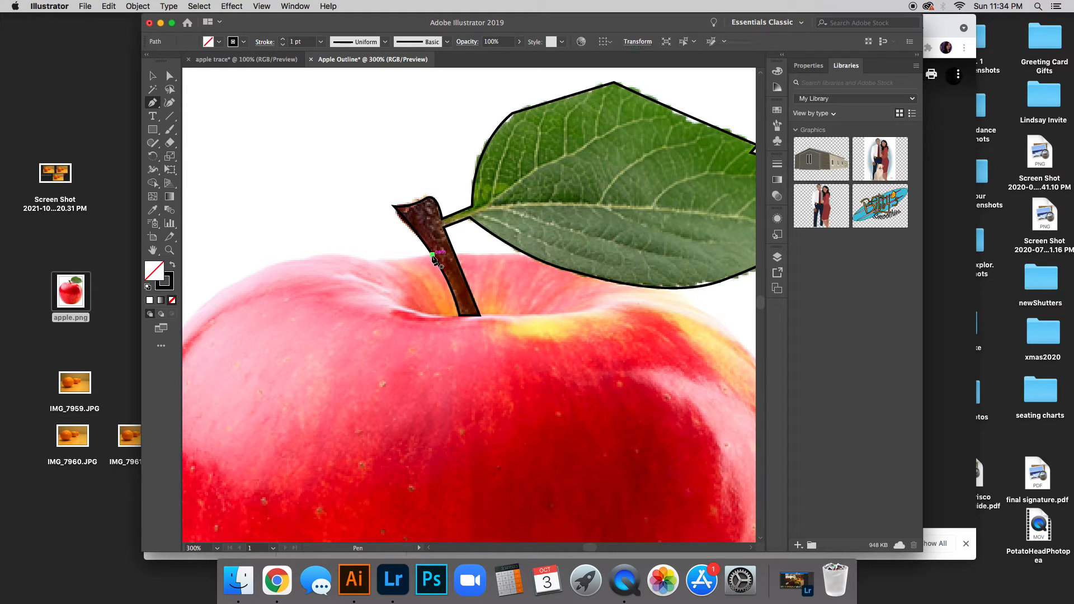
{"action": "left_click", "coordinate": [368, 261]}
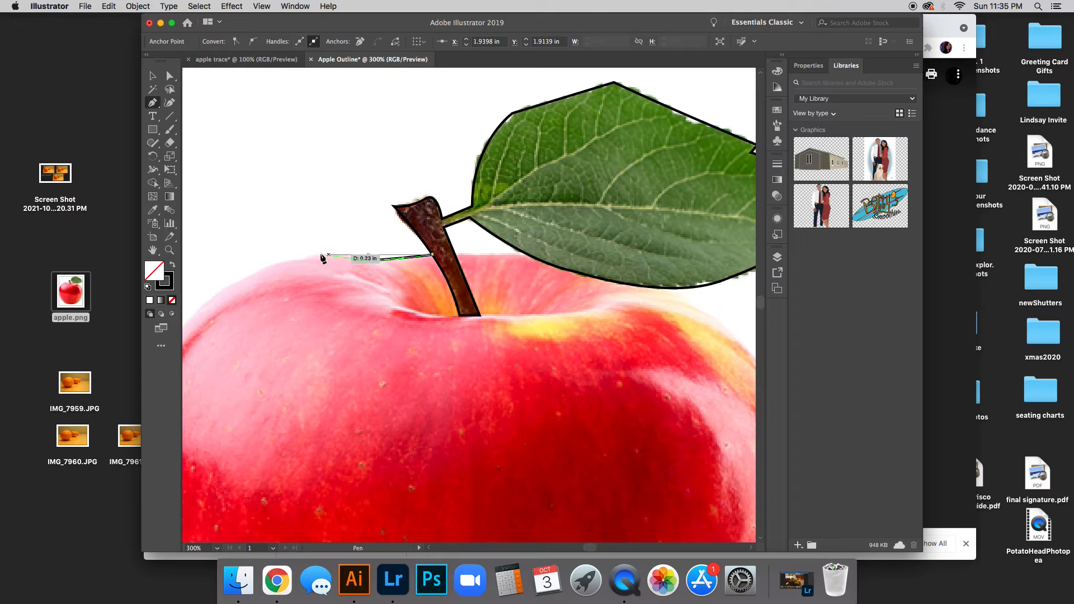
{"action": "left_click_drag", "start_coordinate": [218, 275], "coordinate": [220, 275]}
{"action": "left_click", "coordinate": [278, 261]}
Step: Trace the front edge of the hollow from the left shoulder to the stem base, and close the path up along the stem
{"action": "left_click_drag", "start_coordinate": [405, 307], "coordinate": [430, 338]}
{"action": "left_click", "coordinate": [405, 306]}
{"action": "left_click_drag", "start_coordinate": [460, 316], "coordinate": [482, 312]}
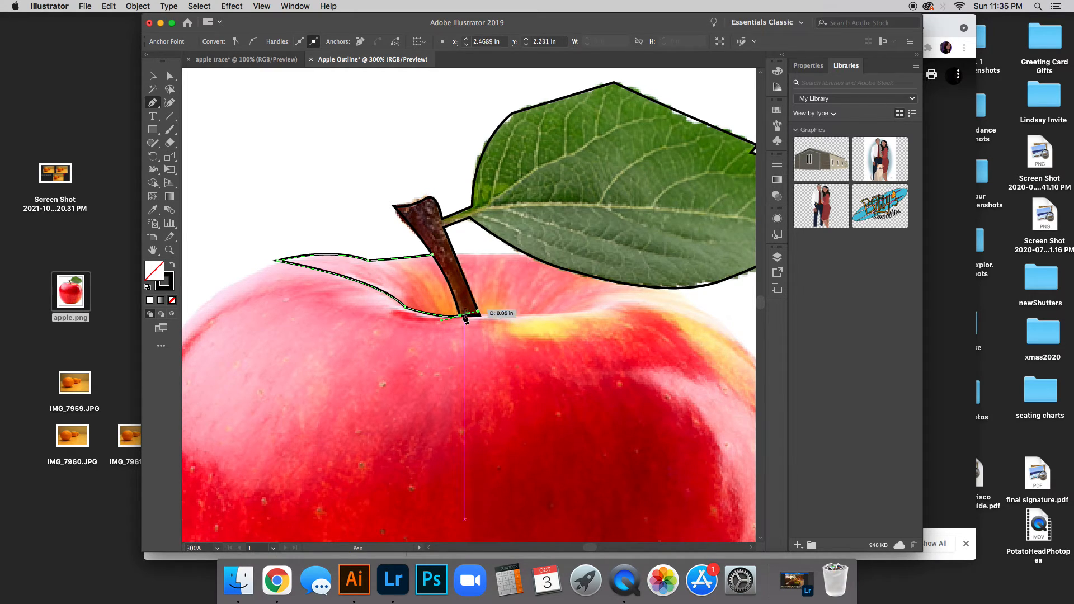
{"action": "left_click", "coordinate": [460, 315]}
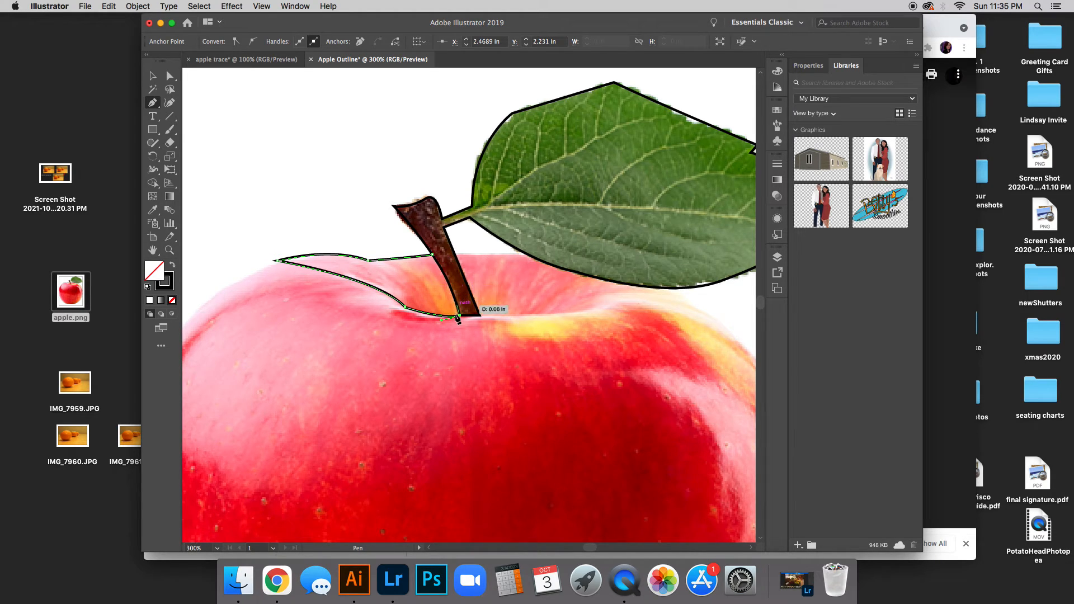
{"action": "left_click", "coordinate": [434, 256]}
{"action": "left_click_drag", "start_coordinate": [431, 253], "coordinate": [416, 238]}
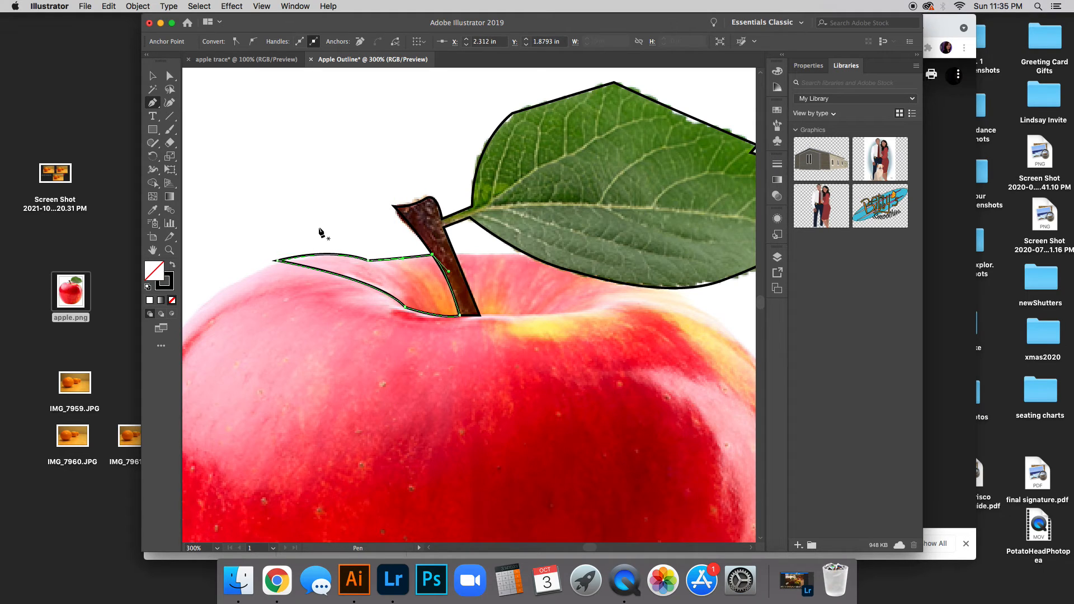
Step: Add a new layer named Apple2 on top and lock the Apple1 layer
{"action": "left_click", "coordinate": [778, 257]}
{"action": "left_click", "coordinate": [732, 513]}
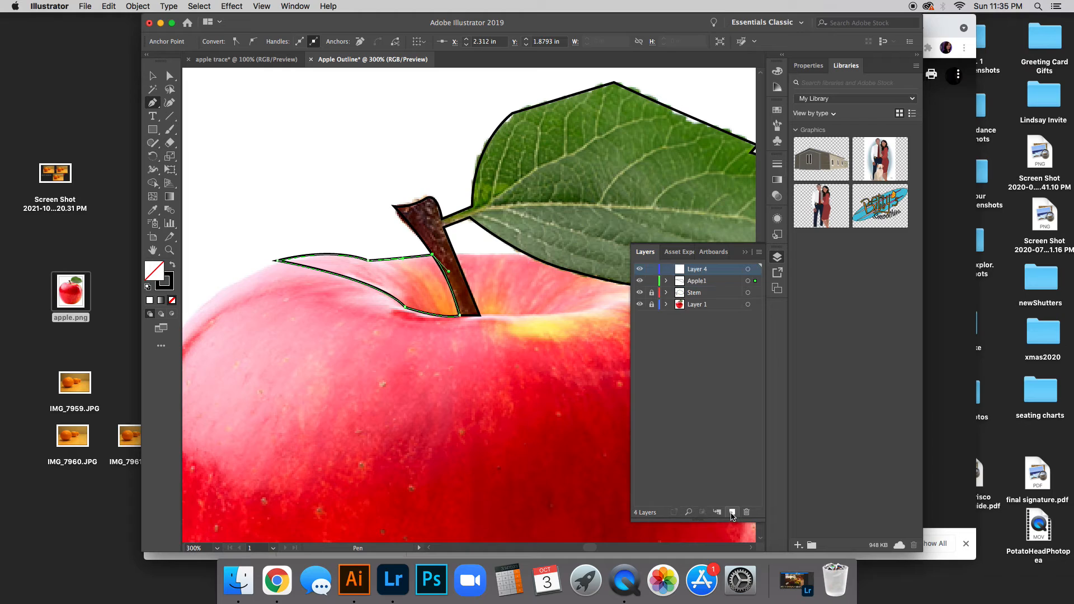
{"action": "double_click", "coordinate": [703, 270]}
{"action": "type", "text": "Apple2"}
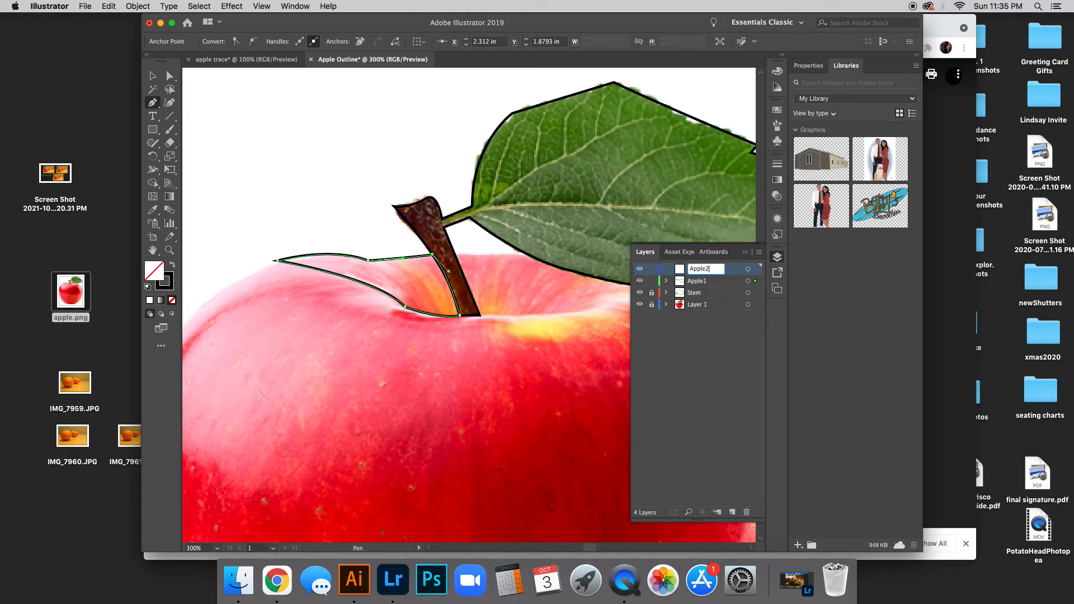
{"action": "left_click", "coordinate": [653, 281]}
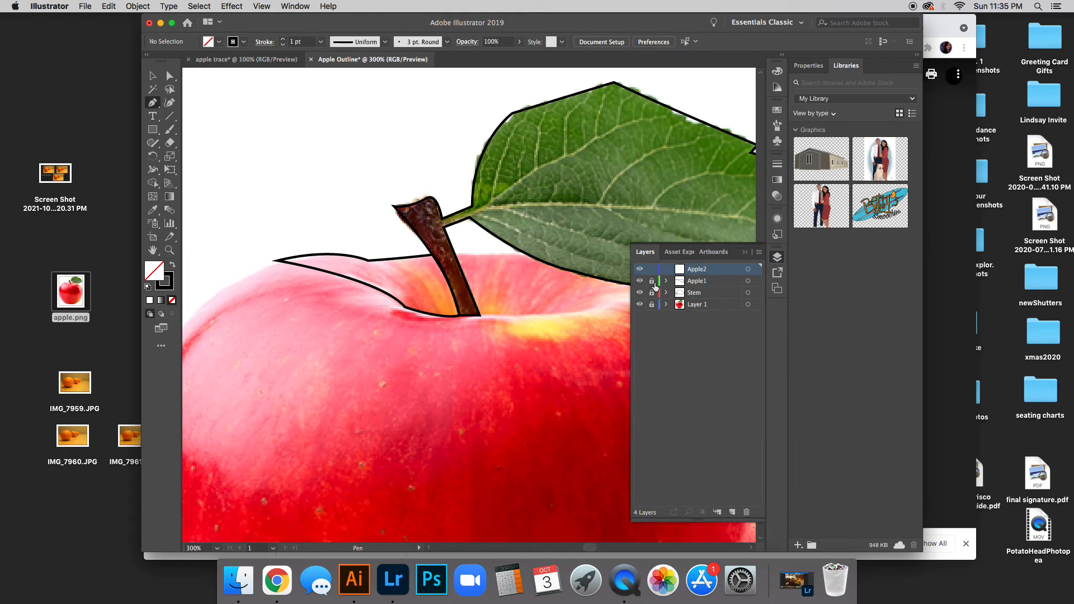
Step: Trace the back rim from the stem's right edge to the leaf, and continue along the leaf's lower edge
{"action": "scroll", "coordinate": [560, 512], "scroll_direction": "right", "scroll_amount": 5}
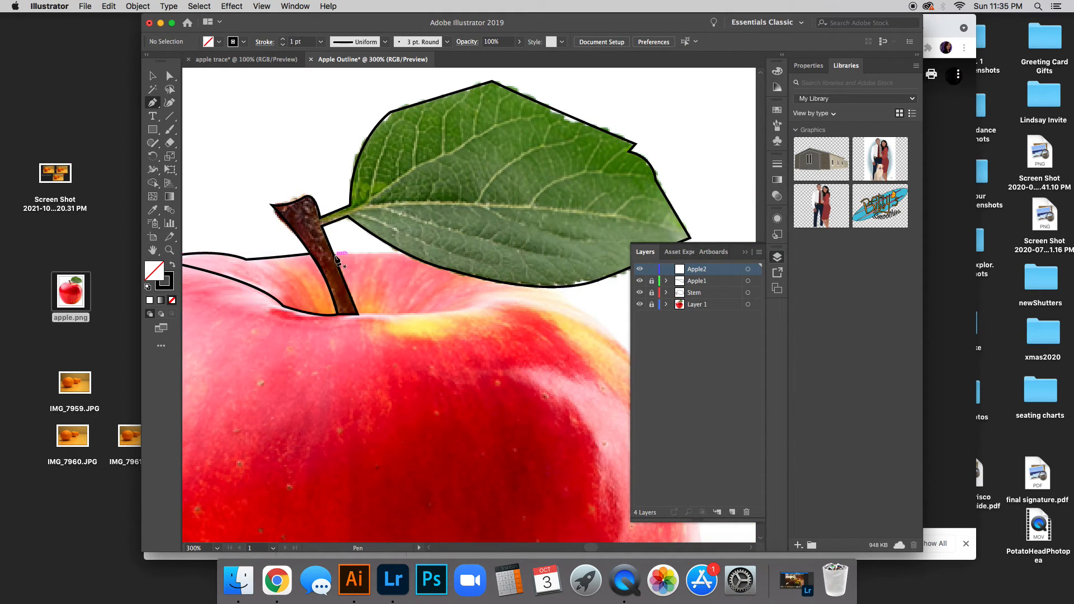
{"action": "left_click", "coordinate": [333, 254]}
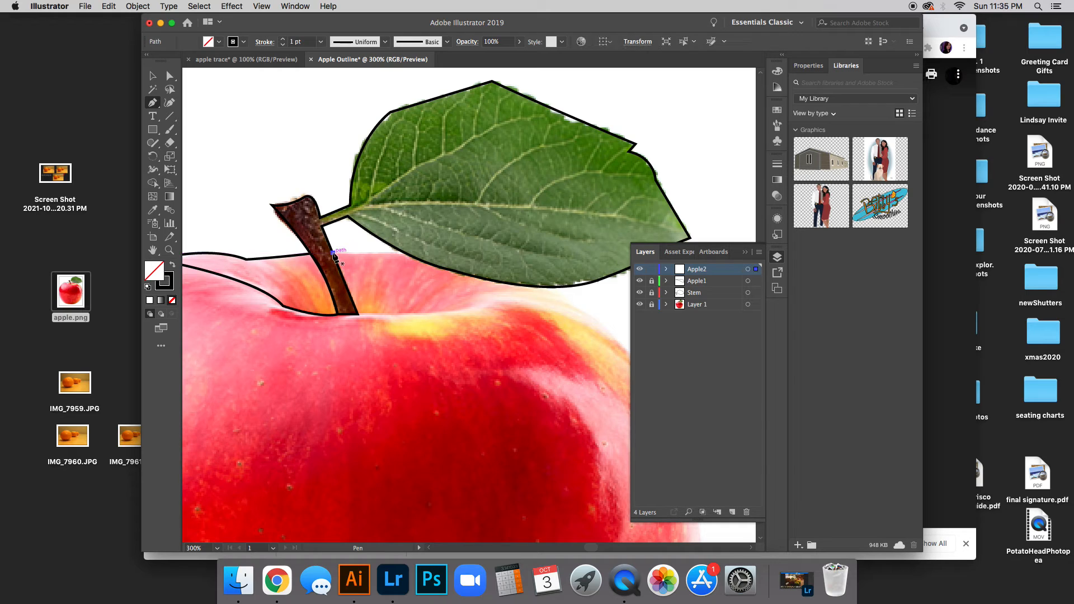
{"action": "left_click", "coordinate": [405, 253]}
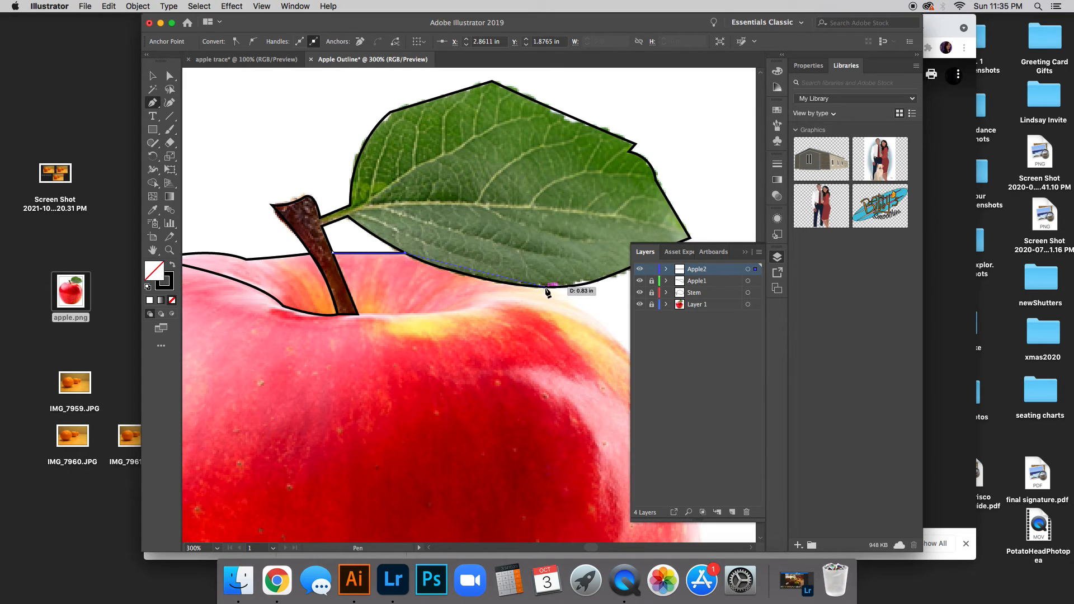
{"action": "left_click_drag", "start_coordinate": [546, 288], "coordinate": [639, 293]}
Step: Trace the hollow's front edge from the leaf back to the stem base, and close the path at its start on the stem
{"action": "left_click_drag", "start_coordinate": [463, 309], "coordinate": [440, 326]}
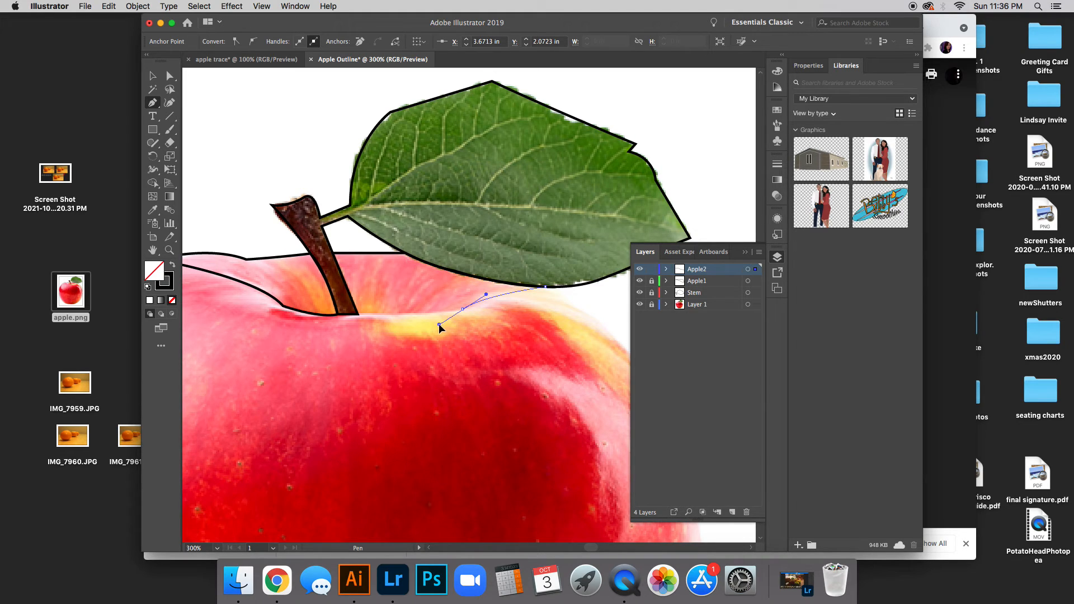
{"action": "left_click_drag", "start_coordinate": [359, 316], "coordinate": [332, 312]}
{"action": "left_click", "coordinate": [359, 315]}
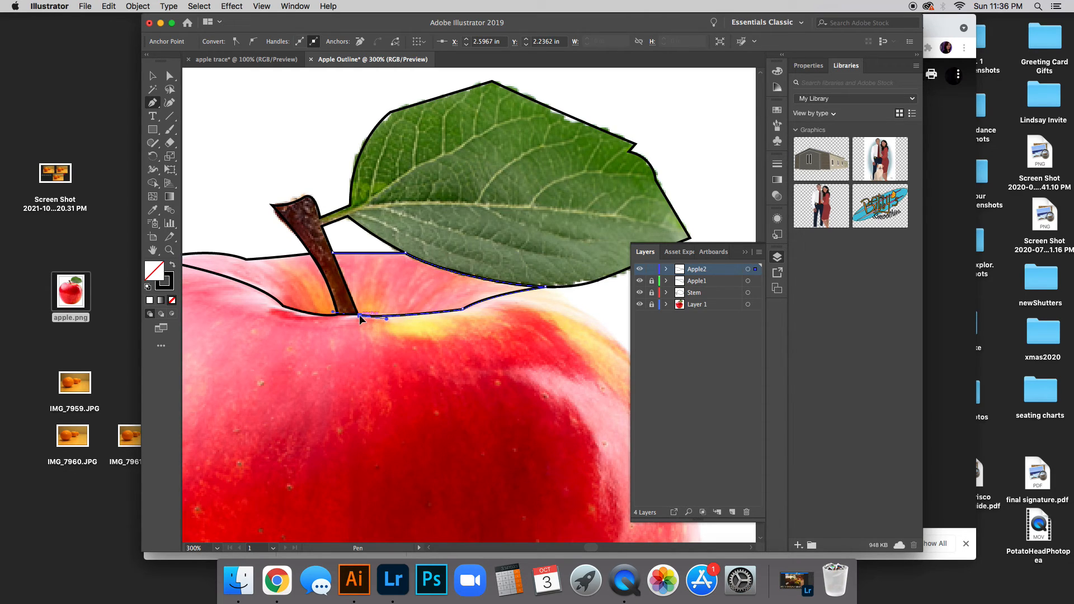
{"action": "left_click", "coordinate": [334, 253]}
Step: Examine the whole apple photo with the outlines traced so far around the stem and leaf
{"action": "scroll", "coordinate": [442, 383], "scroll_direction": "left", "scroll_amount": 1}
{"action": "scroll", "coordinate": [432, 390], "scroll_direction": "down", "scroll_amount": 3}
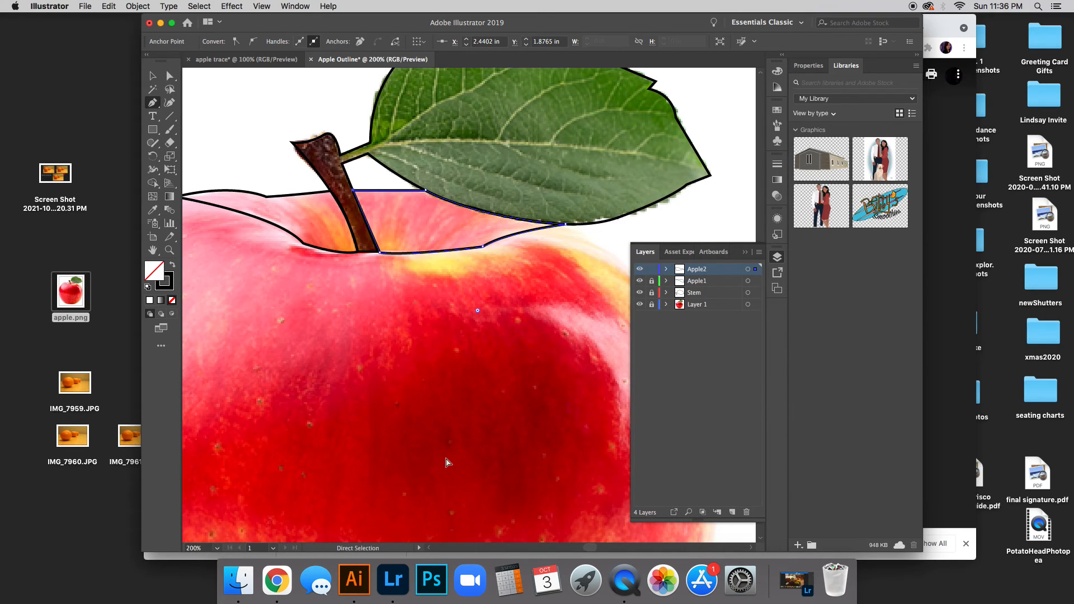
{"action": "key", "text": "super+minus"}
{"action": "scroll", "coordinate": [523, 457], "scroll_direction": "down", "scroll_amount": 1}
{"action": "scroll", "coordinate": [475, 445], "scroll_direction": "right", "scroll_amount": 3}
{"action": "scroll", "coordinate": [481, 445], "scroll_direction": "down", "scroll_amount": 3}
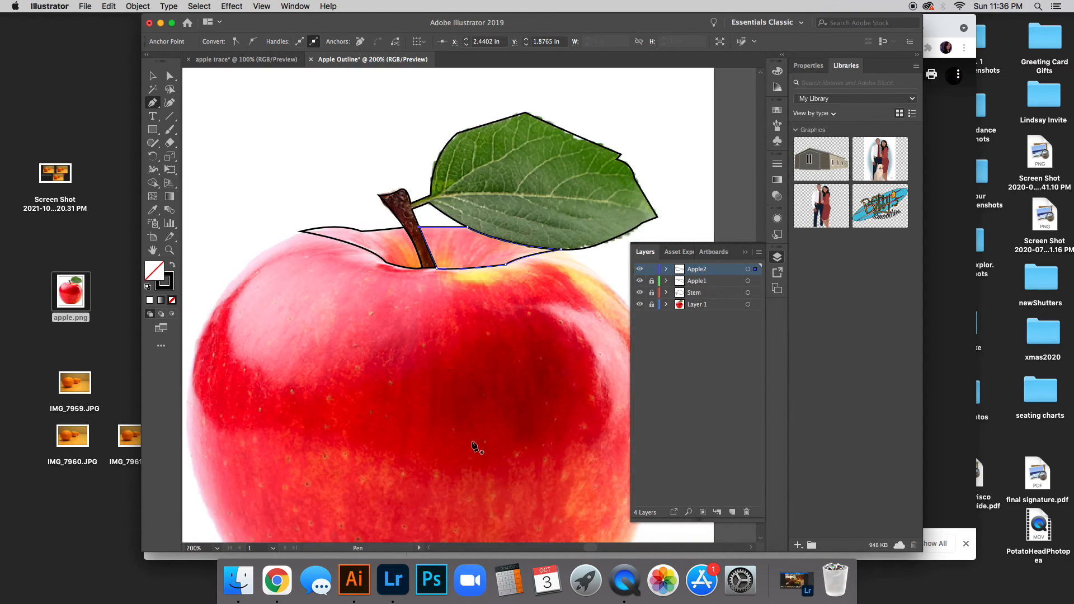
{"action": "key", "text": "super+minus"}
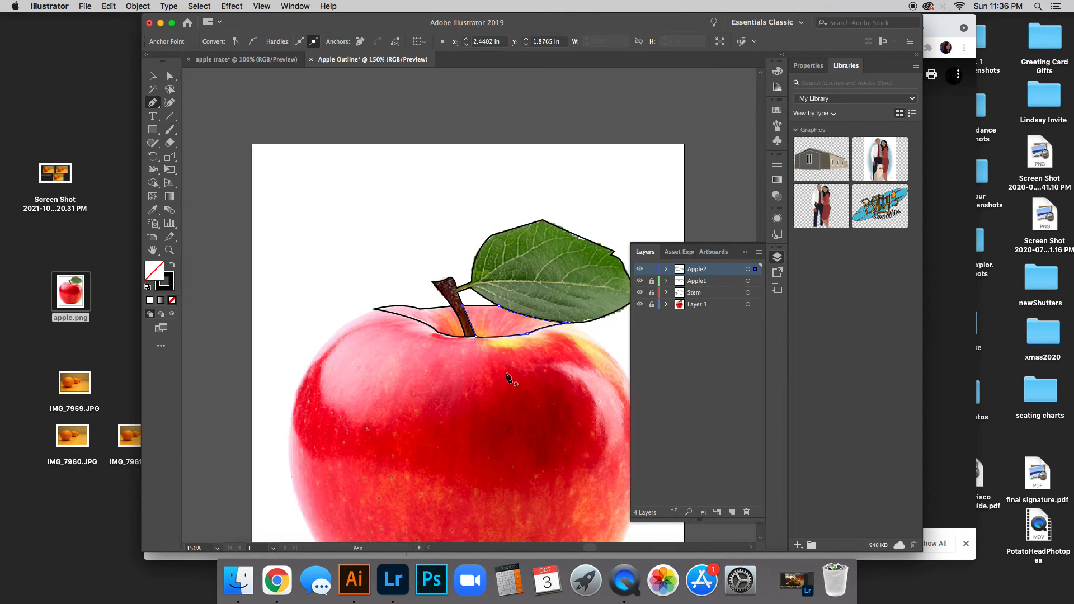
{"action": "scroll", "coordinate": [509, 374], "scroll_direction": "down", "scroll_amount": 6}
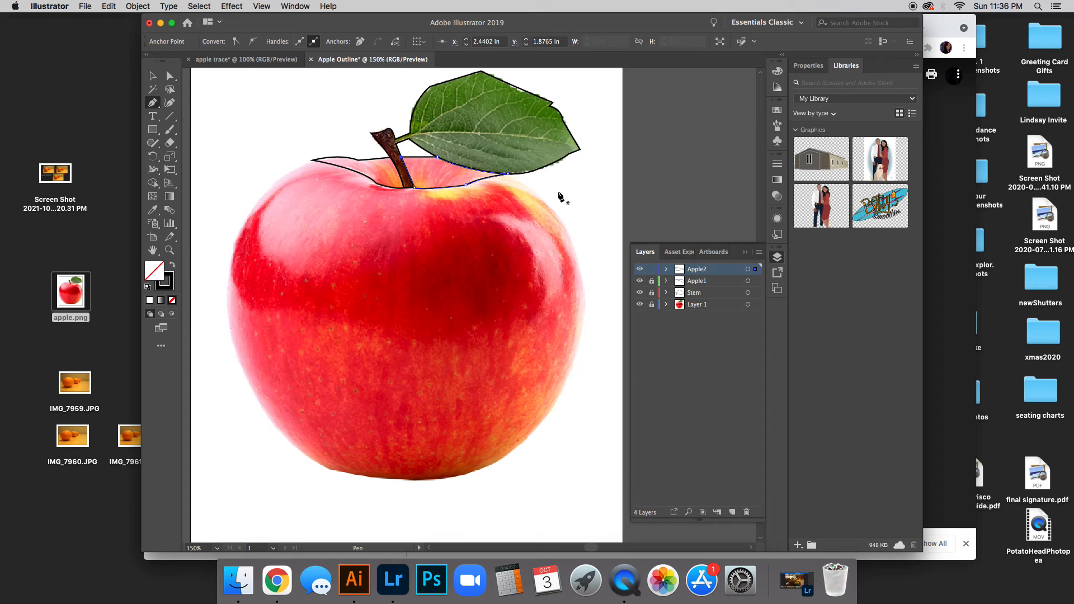
Step: Switch to the apple trace document, show the photo on Layer 1 to compare it with the finished outline, and hide it again
{"action": "left_click", "coordinate": [246, 59]}
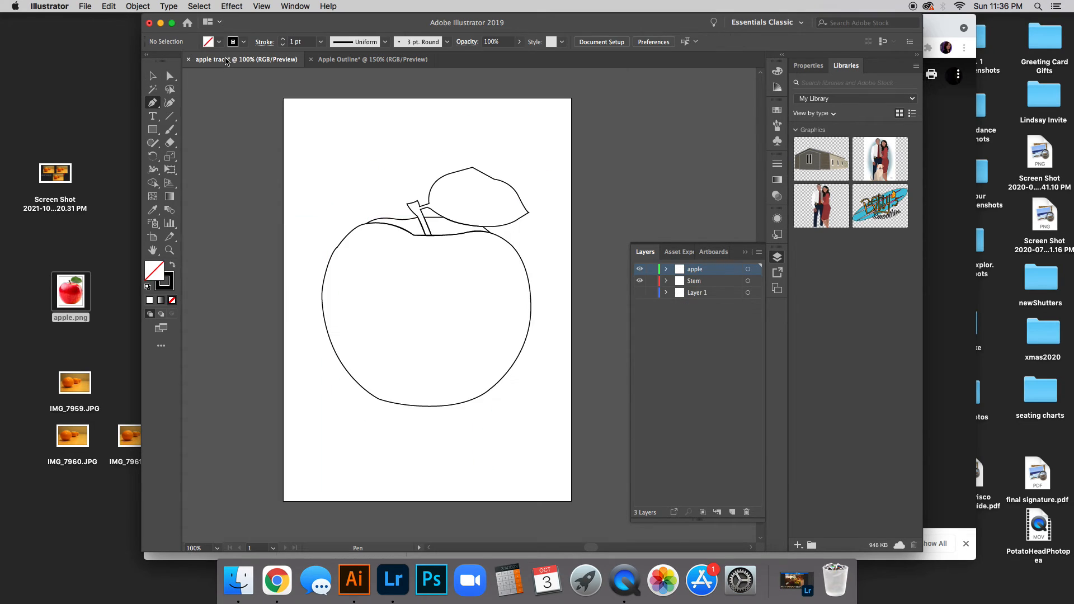
{"action": "left_click", "coordinate": [640, 293]}
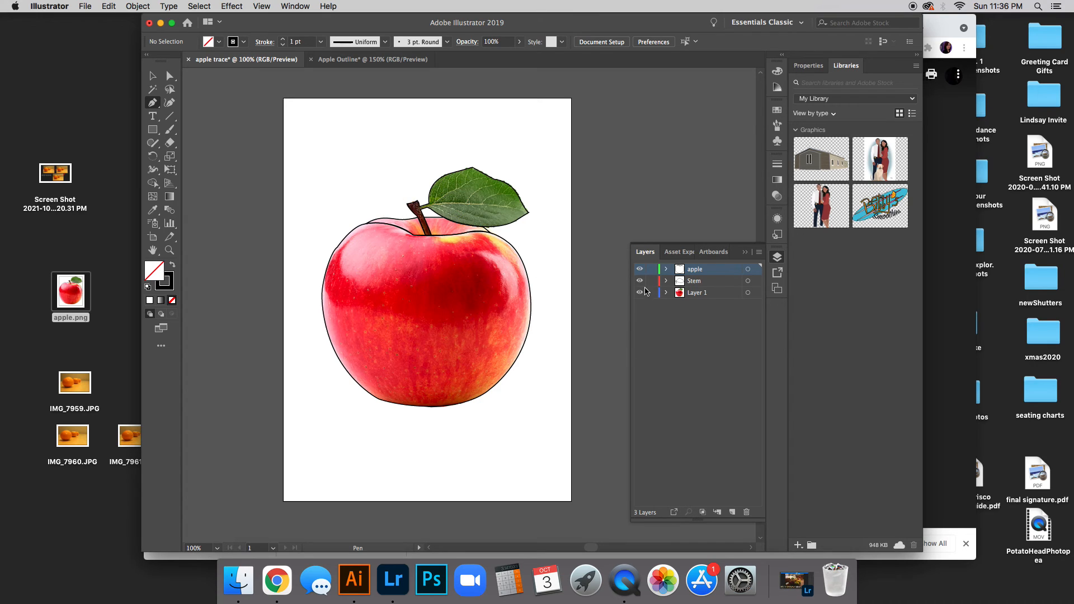
{"action": "left_click", "coordinate": [640, 292]}
{"action": "key", "text": "v"}
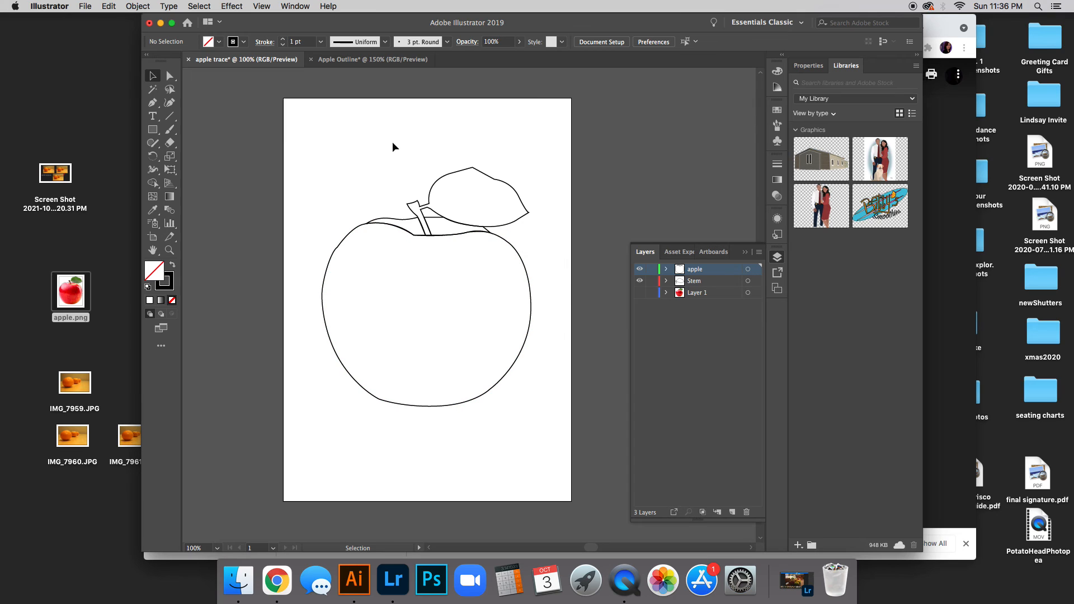
Step: Save the apple trace document to the Desktop in Adobe PDF format
{"action": "left_click", "coordinate": [85, 7]}
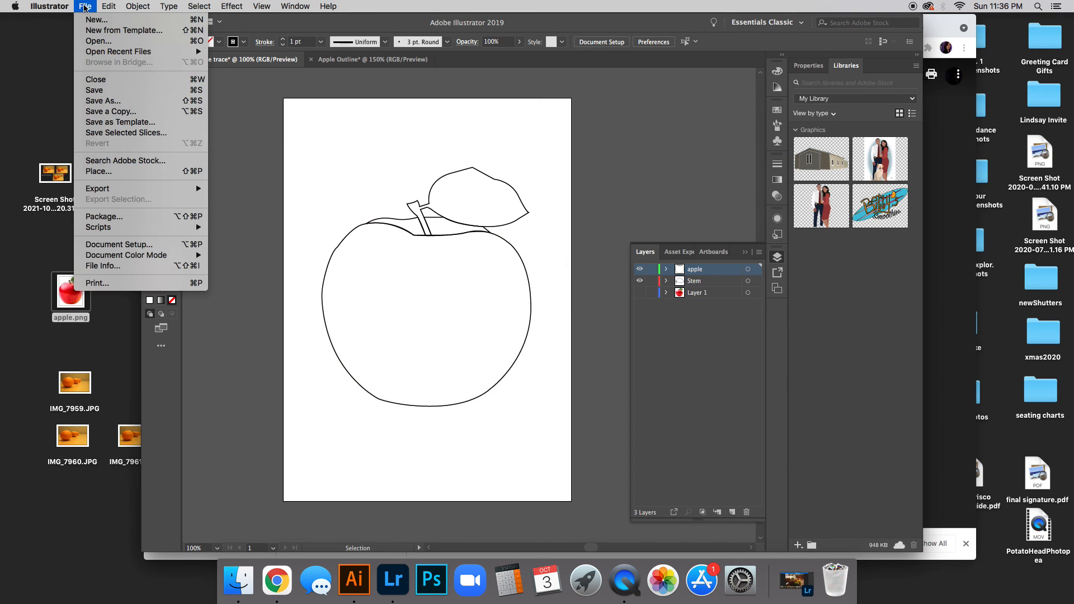
{"action": "left_click", "coordinate": [112, 95]}
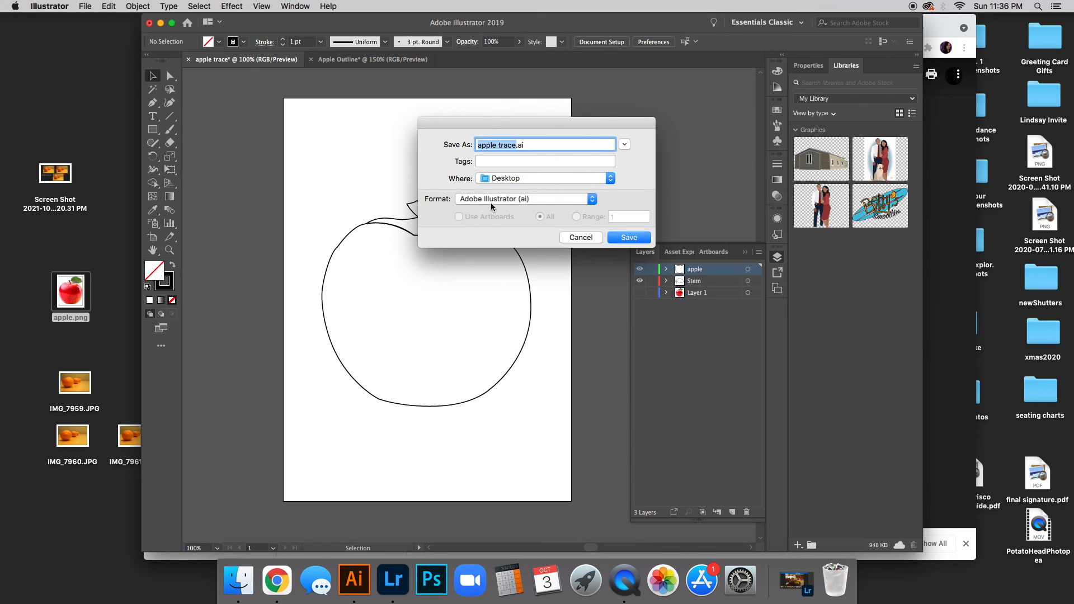
{"action": "left_click", "coordinate": [532, 202]}
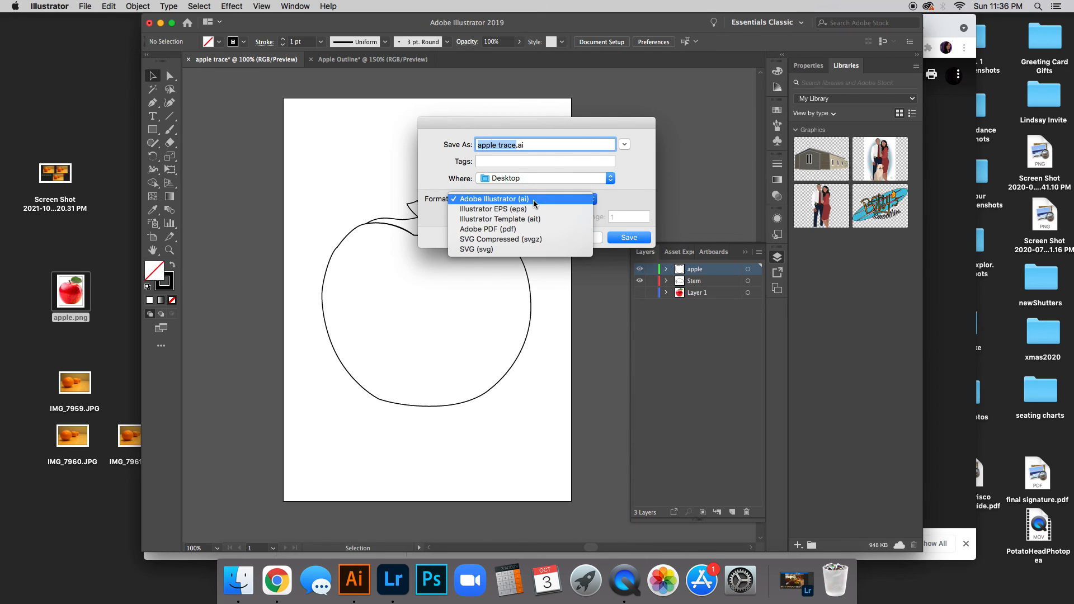
{"action": "left_click", "coordinate": [510, 229]}
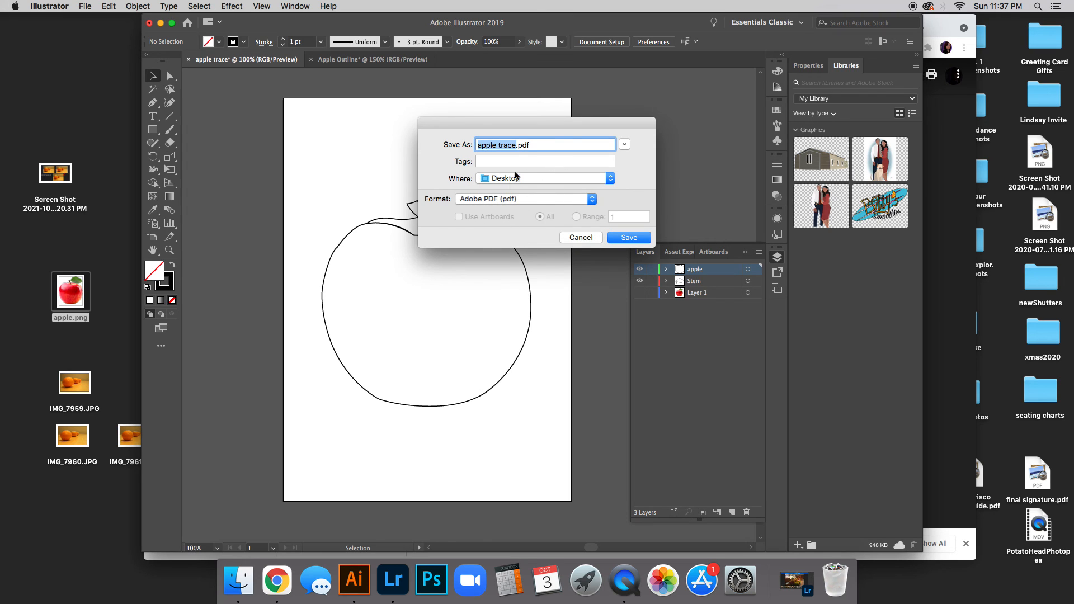